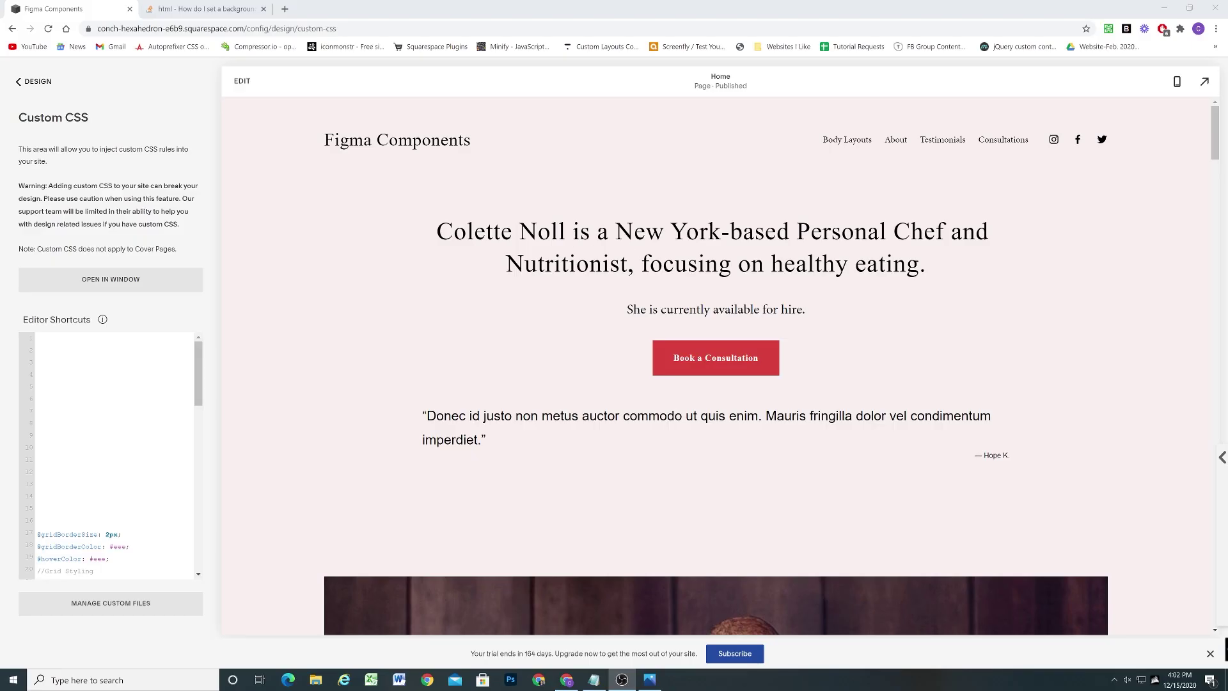
{"action": "right_click", "coordinate": [578, 229]}
{"action": "left_click", "coordinate": [598, 439]}
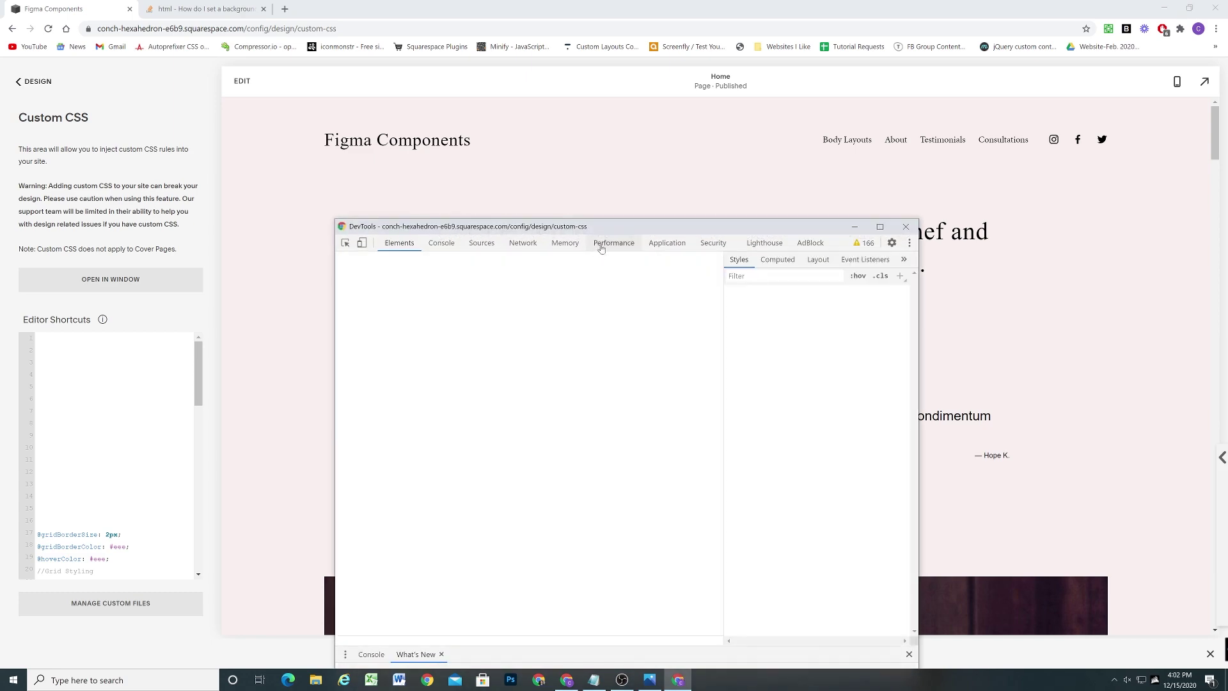
{"action": "left_click_drag", "start_coordinate": [638, 227], "coordinate": [267, 149]}
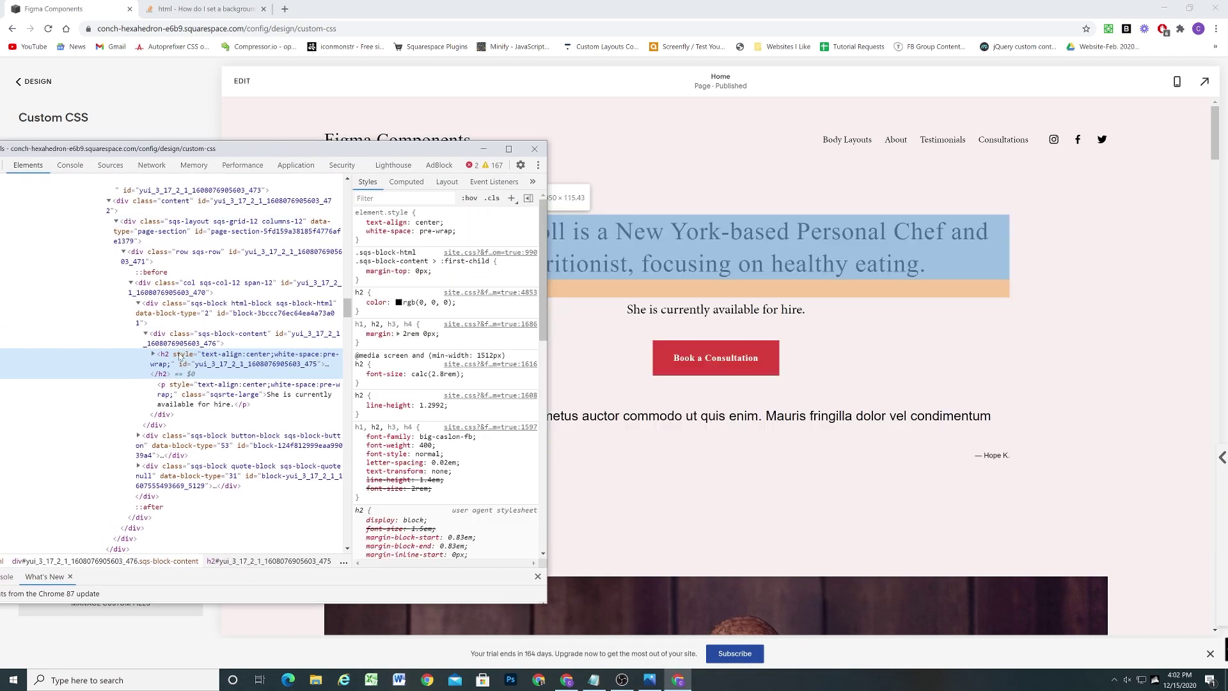
{"action": "left_click", "coordinate": [234, 307]}
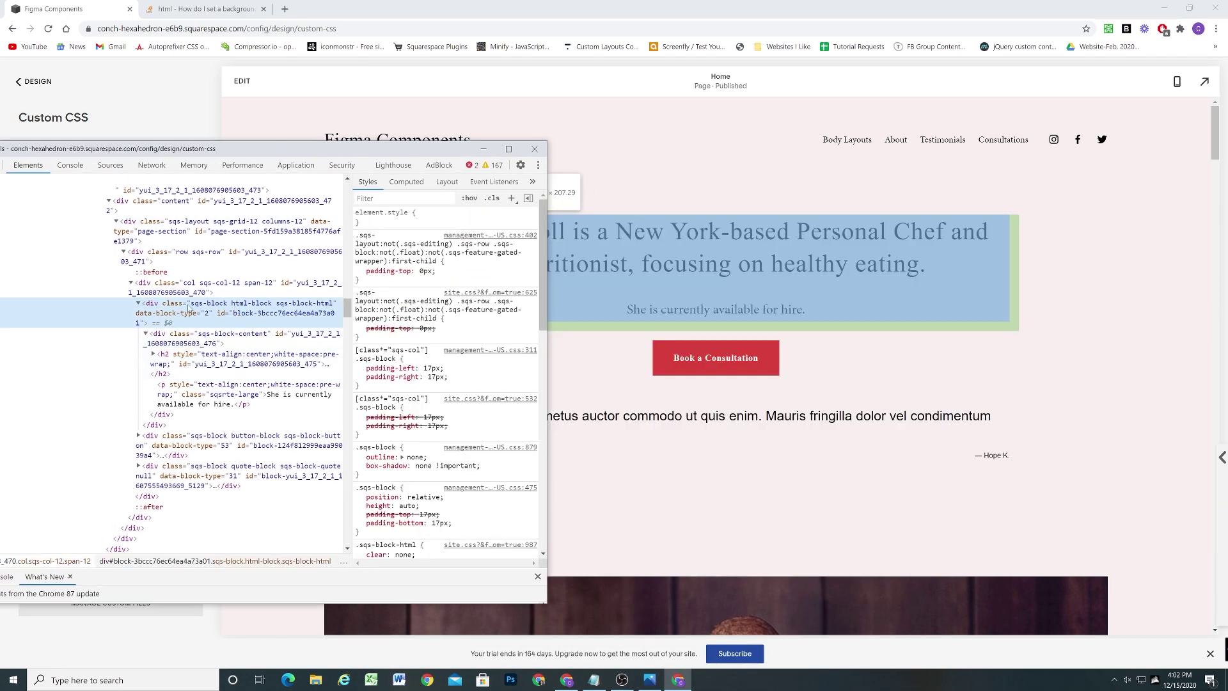
{"action": "double_click", "coordinate": [255, 316]}
{"action": "key", "text": "ctrl+c"}
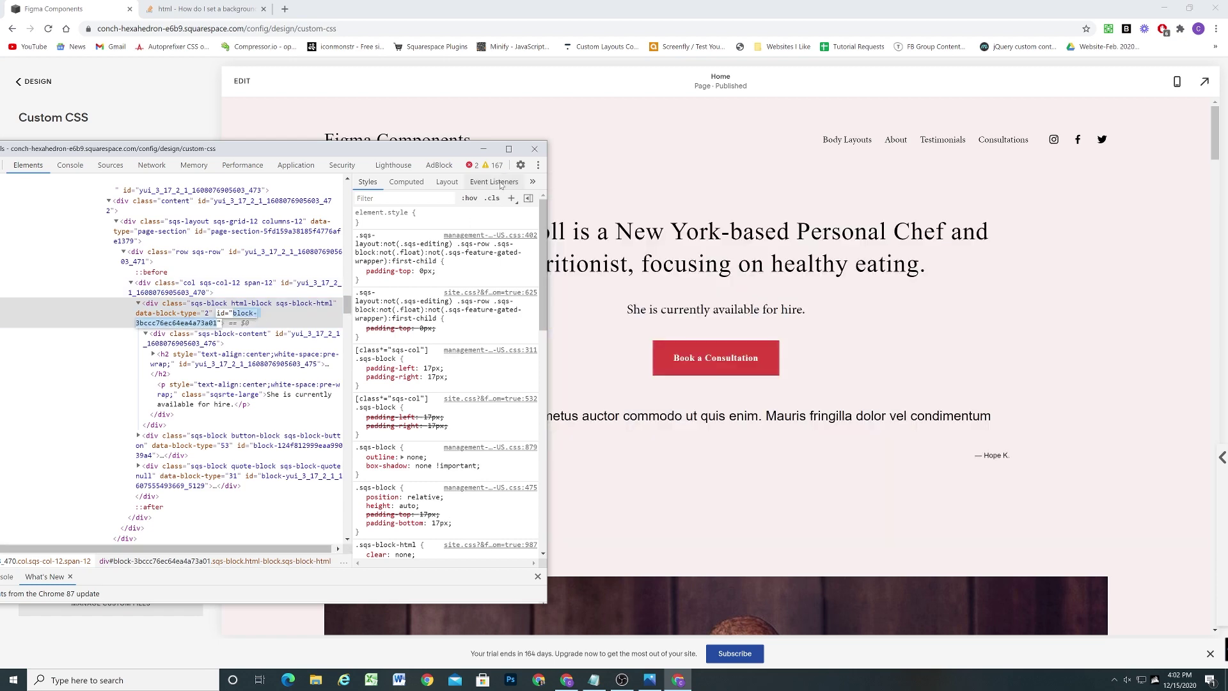
{"action": "left_click", "coordinate": [534, 149]}
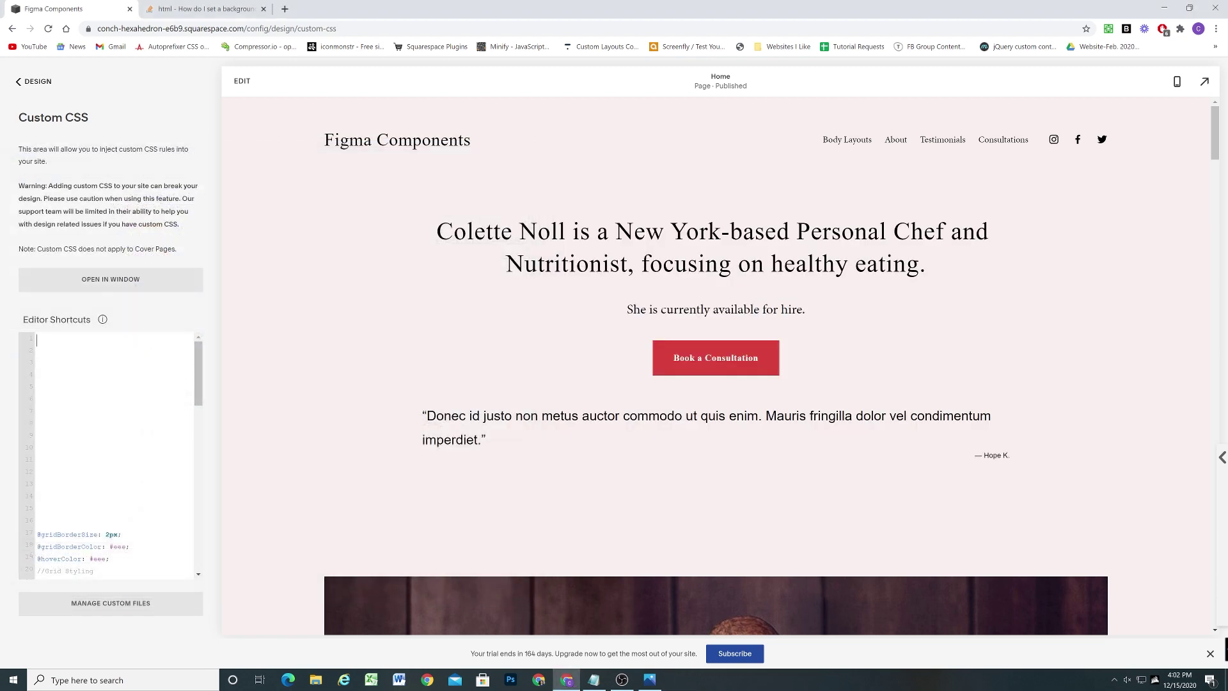
Step: Create the Custom CSS rule #block-3bccc76ec64ea4a73a01 h2 with background-color: #fff
{"action": "type", "text": "#"}
{"action": "key", "text": "ctrl+v"}
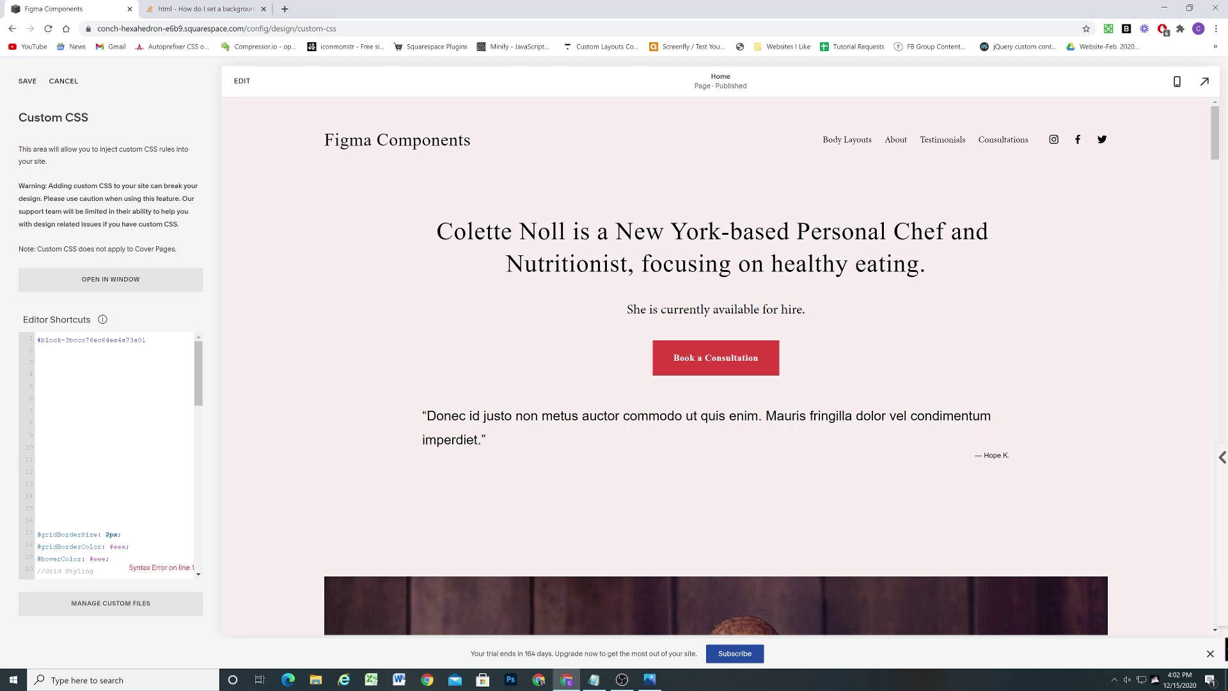
{"action": "type", "text": "{"}
{"action": "key", "text": "Return"}
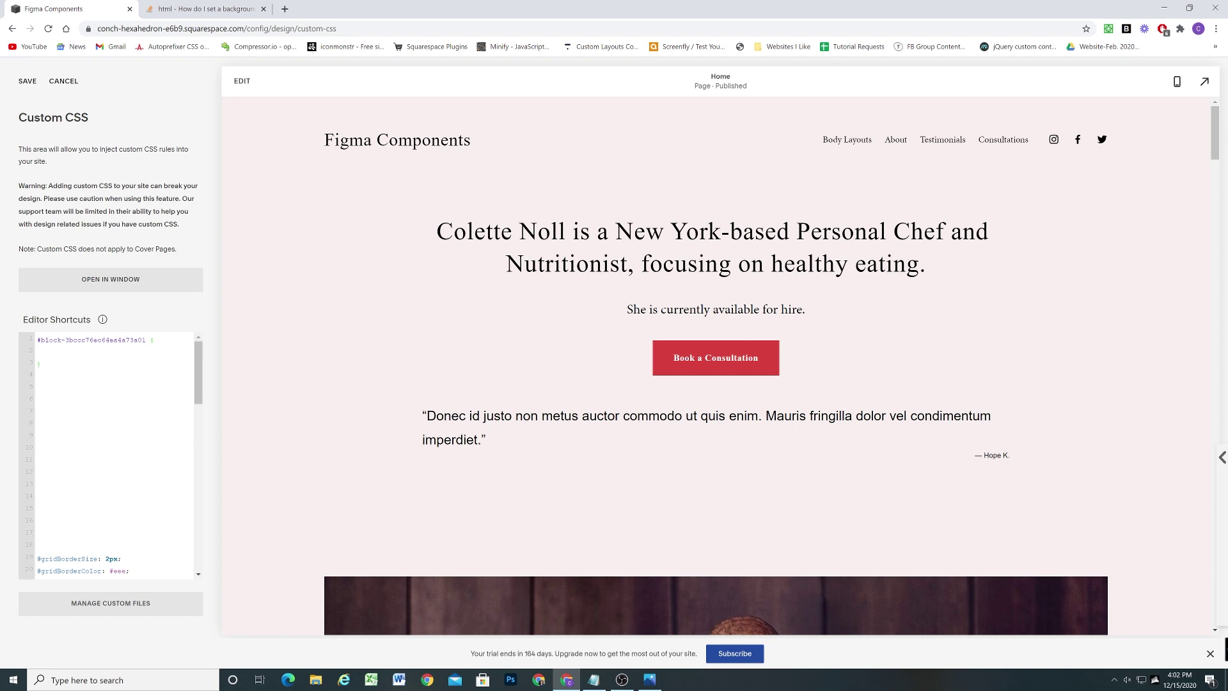
{"action": "type", "text": "h2"}
{"action": "key", "text": "Left"}
{"action": "key", "text": "shift+Left"}
{"action": "key", "text": "shift+Left"}
{"action": "key", "text": "shift+Left"}
{"action": "key", "text": "shift+Left"}
{"action": "key", "text": "shift+Left"}
{"action": "key", "text": "shift+Left"}
{"action": "key", "text": "shift+Left"}
{"action": "key", "text": "shift+Left"}
{"action": "key", "text": "shift+Left"}
{"action": "key", "text": "shift+Left"}
{"action": "key", "text": "shift+Left"}
{"action": "key", "text": "shift+Left"}
{"action": "key", "text": "shift+Left"}
{"action": "key", "text": "shift+Left"}
{"action": "key", "text": "shift+Left"}
{"action": "key", "text": "shift+Left"}
{"action": "key", "text": "shift+Left"}
{"action": "key", "text": "shift+Left"}
{"action": "key", "text": "shift+Left"}
{"action": "key", "text": "shift+Left"}
{"action": "key", "text": "shift+Left"}
{"action": "key", "text": "shift+Left"}
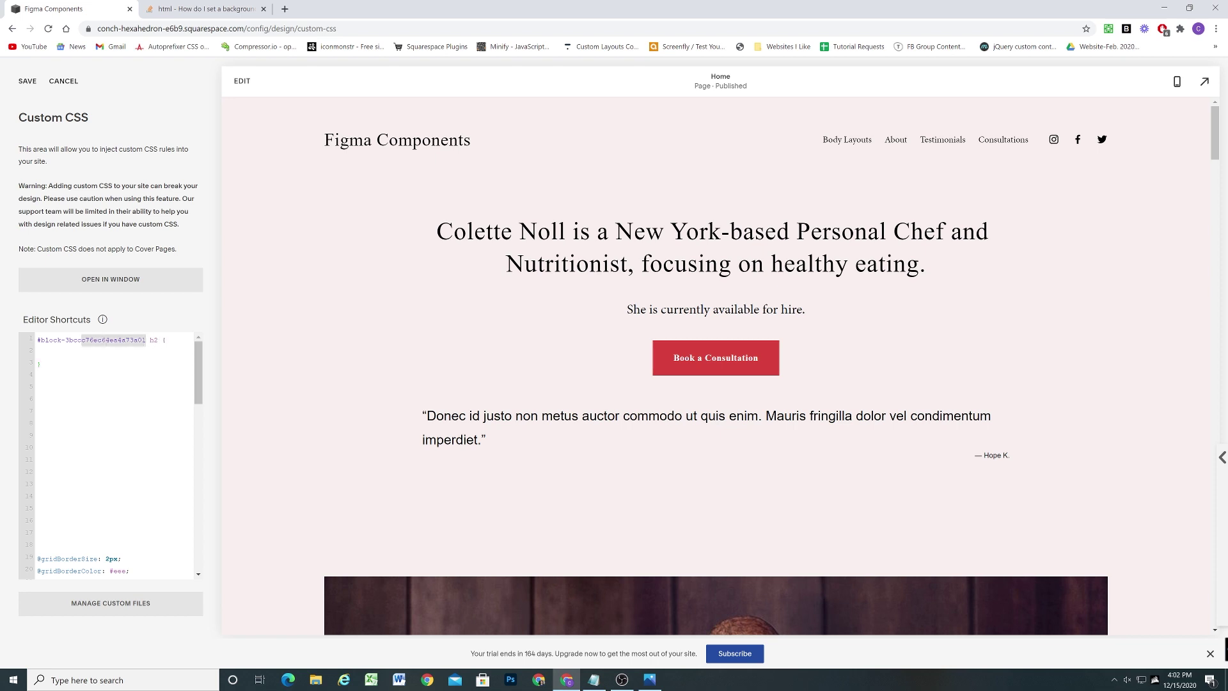
{"action": "left_click", "coordinate": [45, 352]}
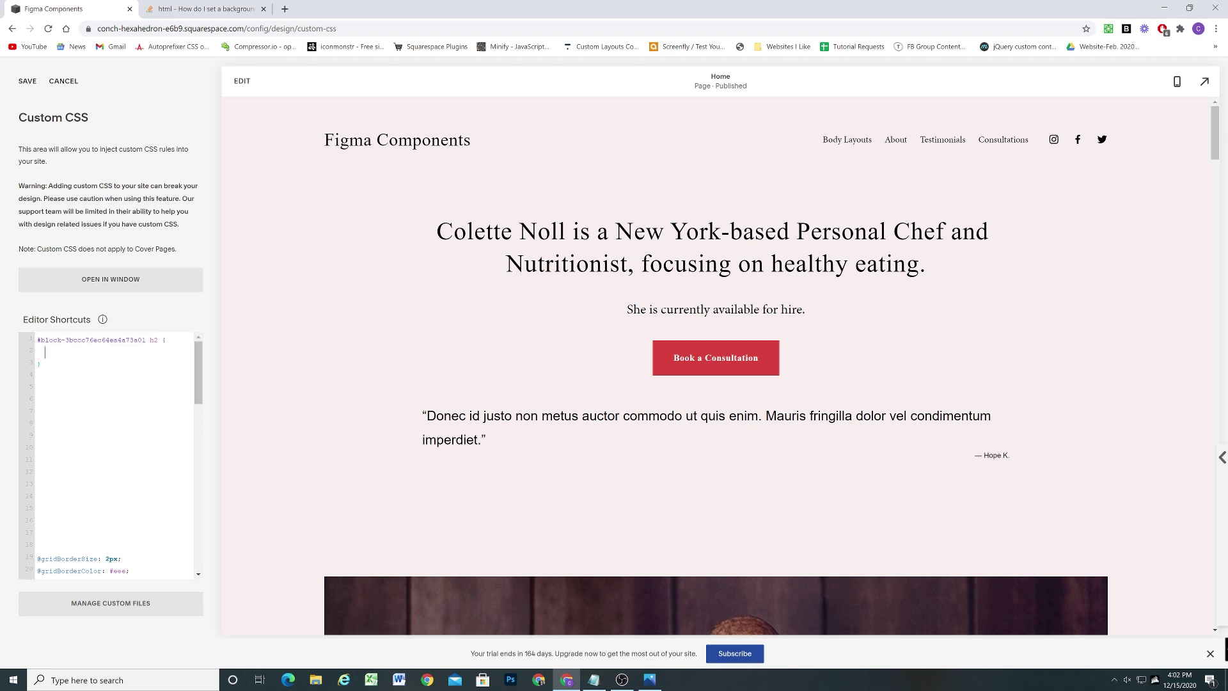
{"action": "type", "text": "background-color: #fff;"}
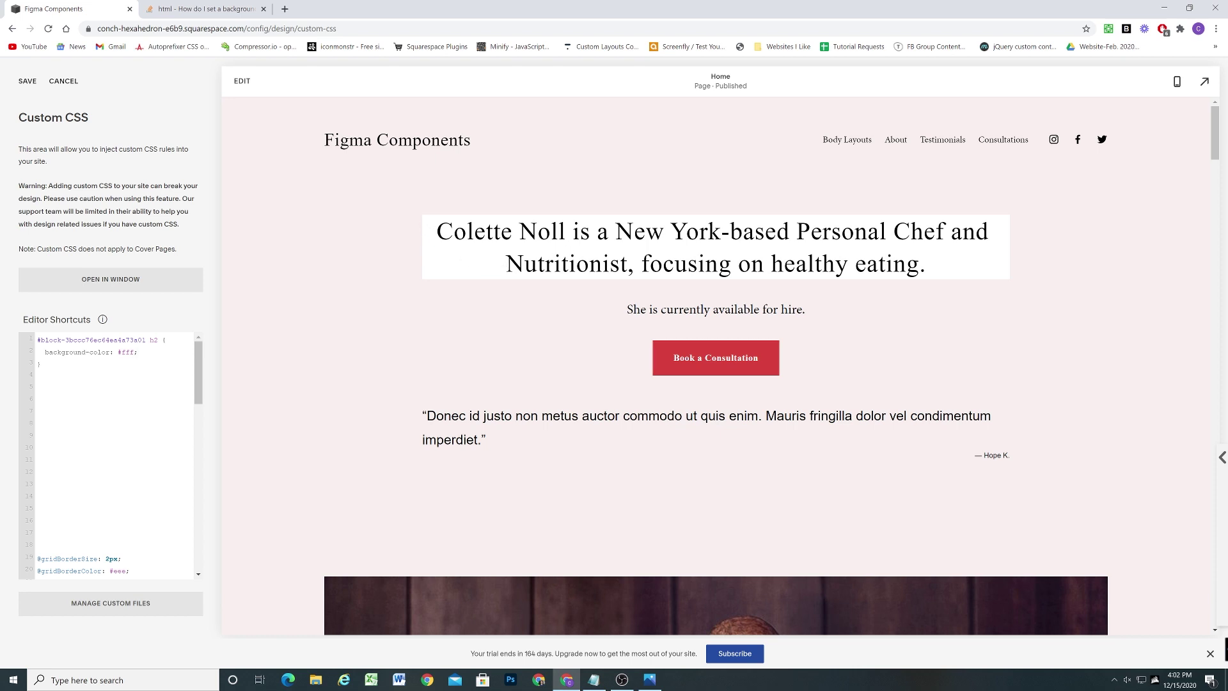
{"action": "left_click", "coordinate": [649, 679]}
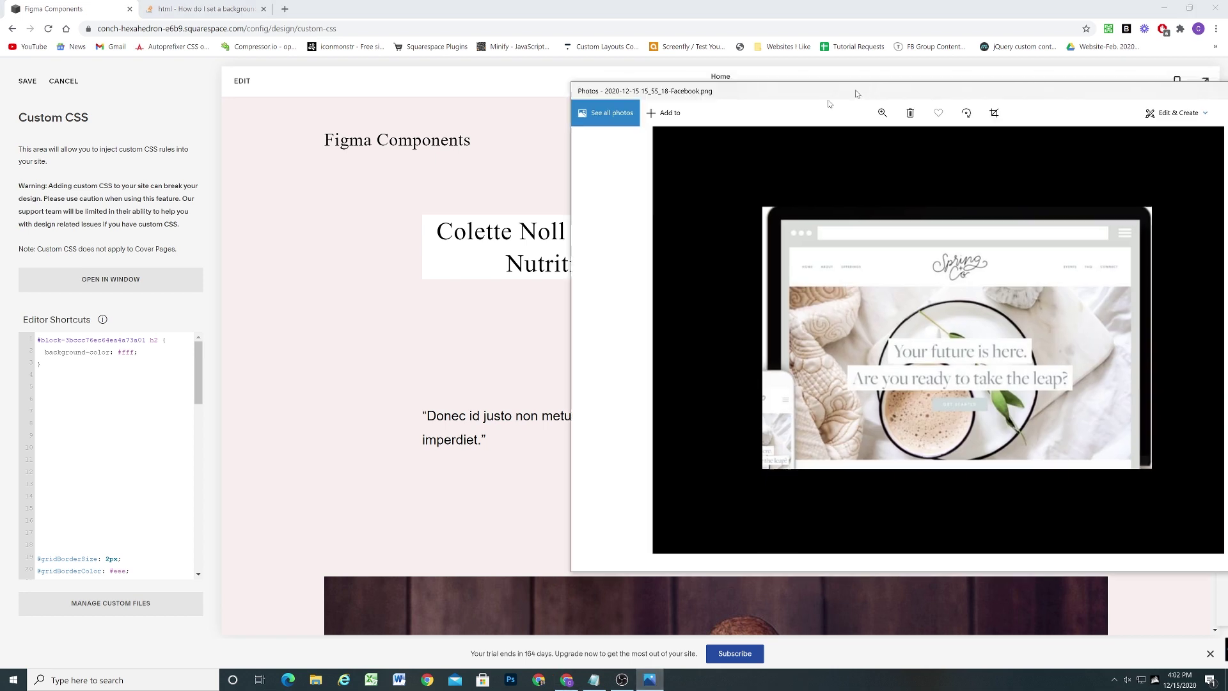
{"action": "left_click_drag", "start_coordinate": [857, 94], "coordinate": [597, 154]}
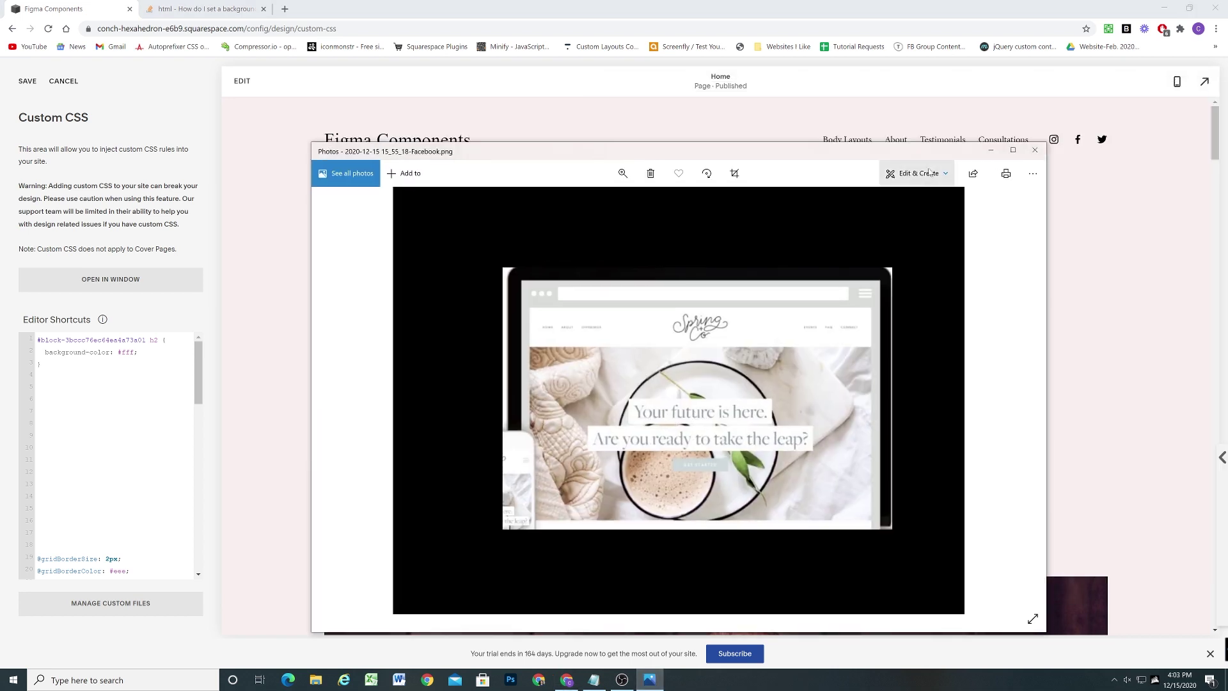
{"action": "left_click_drag", "start_coordinate": [863, 151], "coordinate": [831, 245]}
Step: Move 'Nutritionist' onto its own heading line and save the page
{"action": "left_click", "coordinate": [983, 241]}
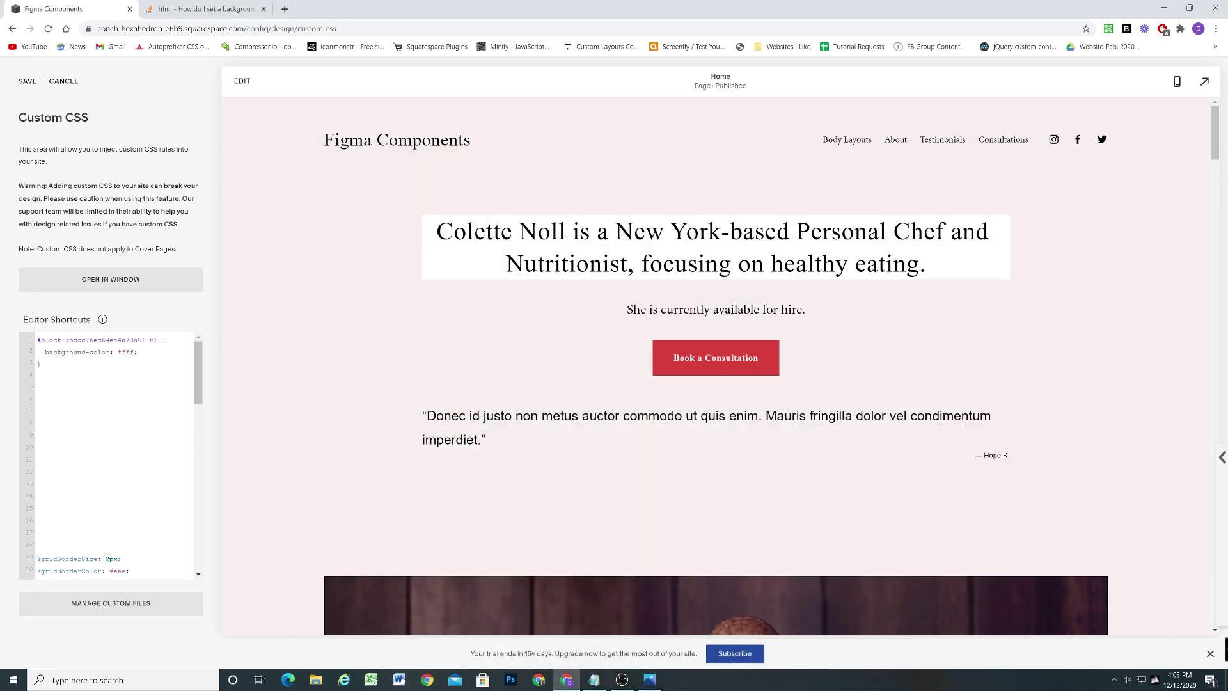
{"action": "left_click", "coordinate": [242, 81]}
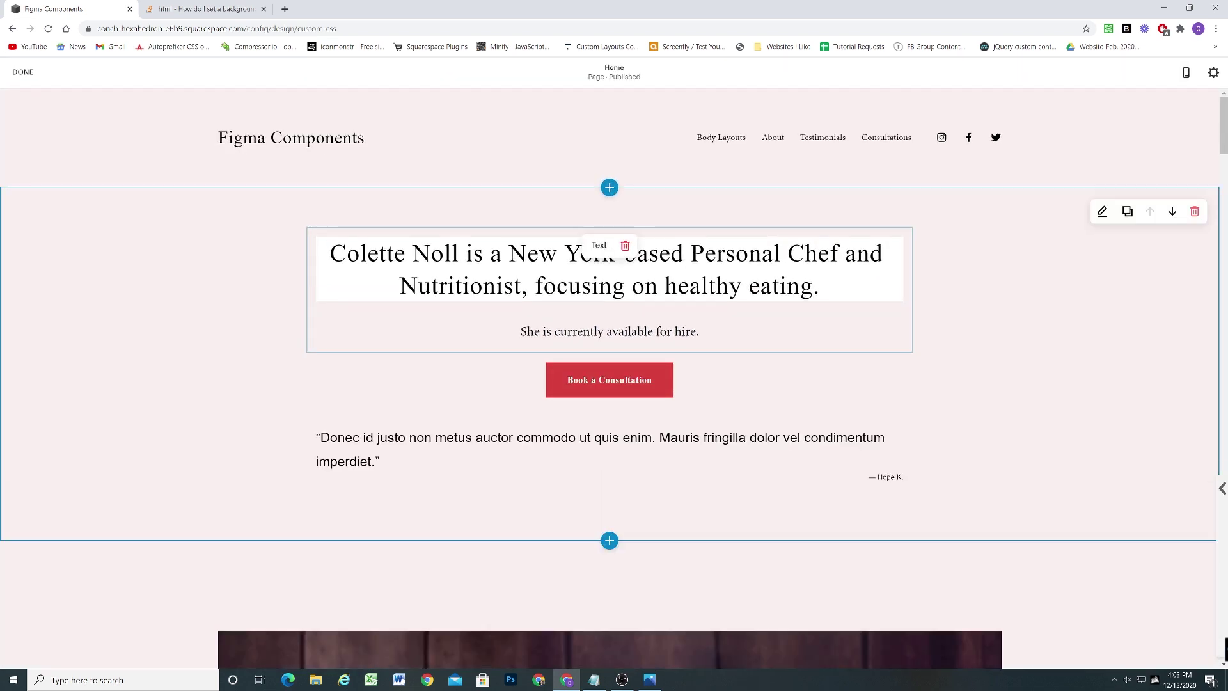
{"action": "left_click", "coordinate": [400, 284]}
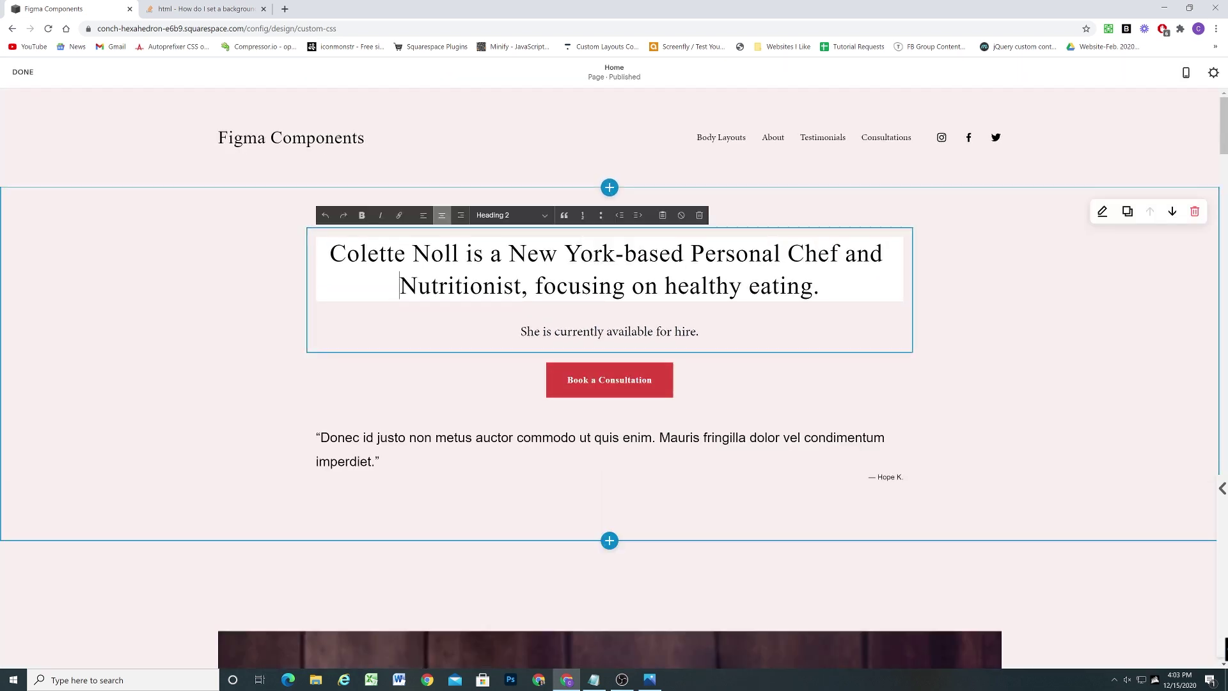
{"action": "key", "text": "BackSpace"}
{"action": "key", "text": "Return"}
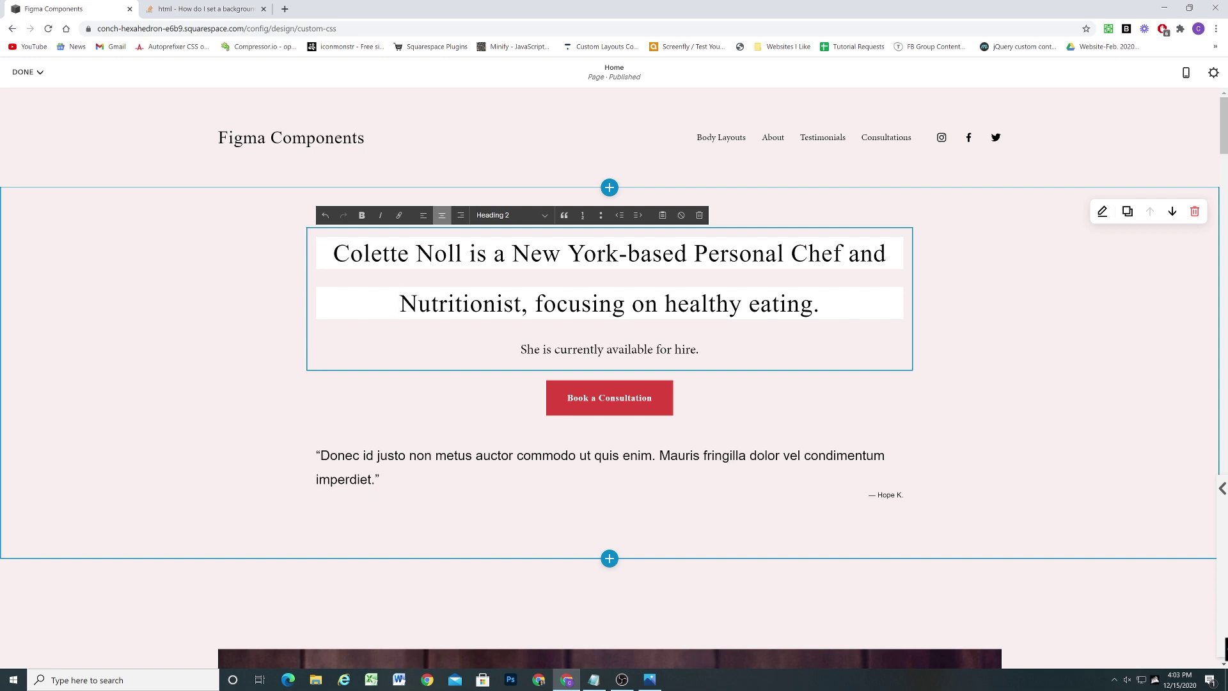
{"action": "key", "text": "ctrl+s"}
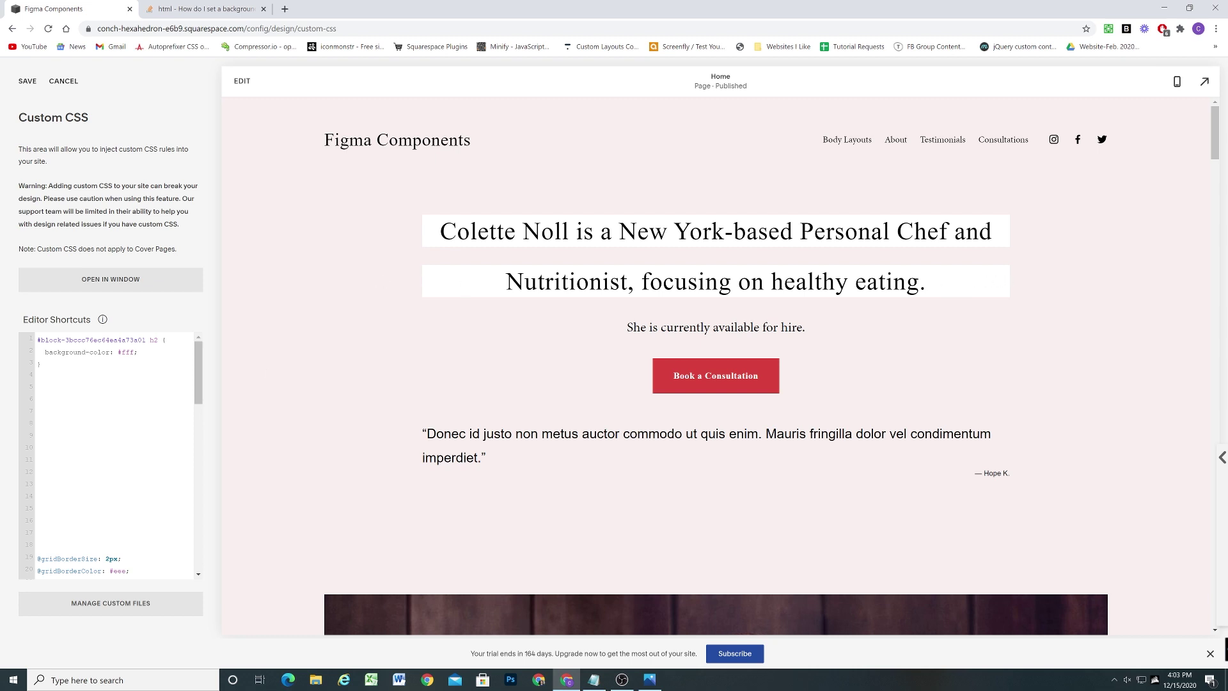
Step: Add display: inline-block and margin-bottom: 0 to the h2 rule
{"action": "key", "text": "Return"}
{"action": "type", "text": "displ"}
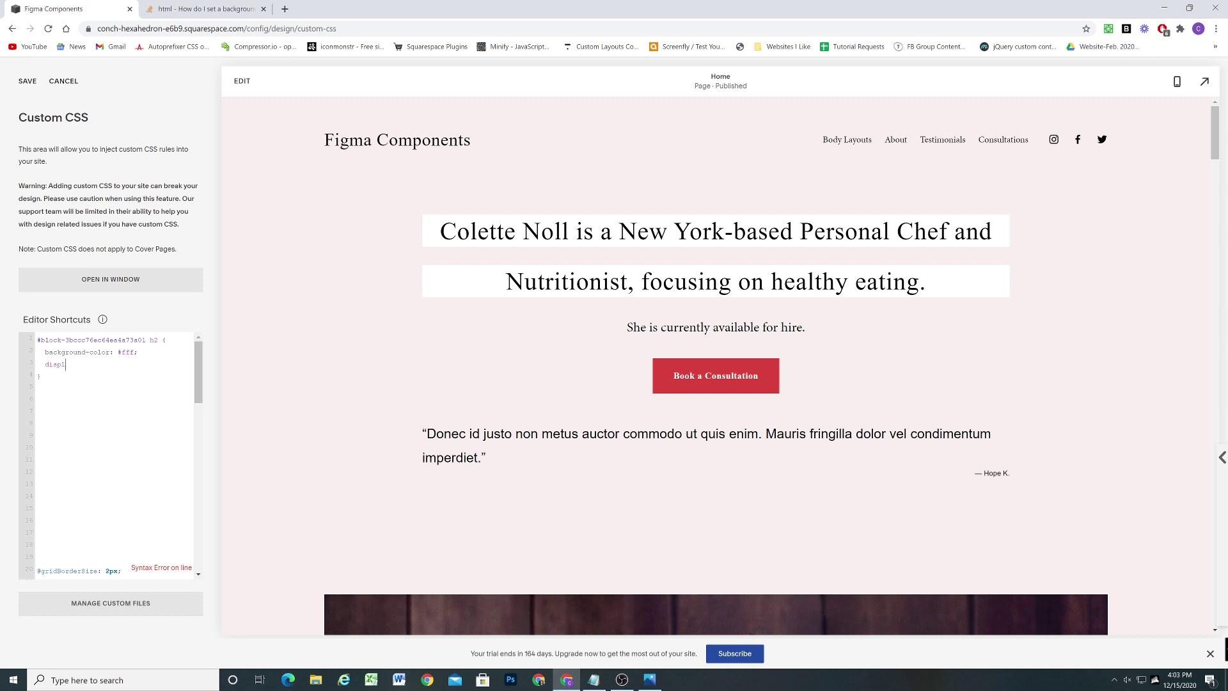
{"action": "type", "text": "ay: inlin-block;e"}
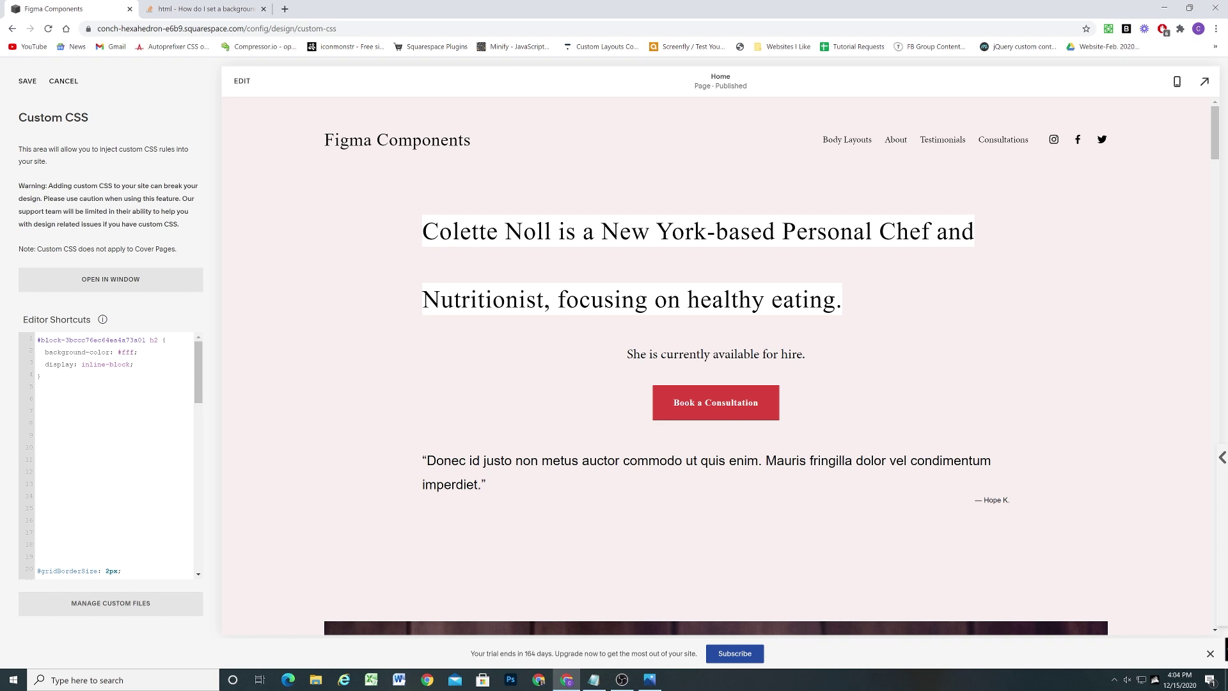
{"action": "key", "text": "Return"}
{"action": "type", "text": "margin-bottom: 0;"}
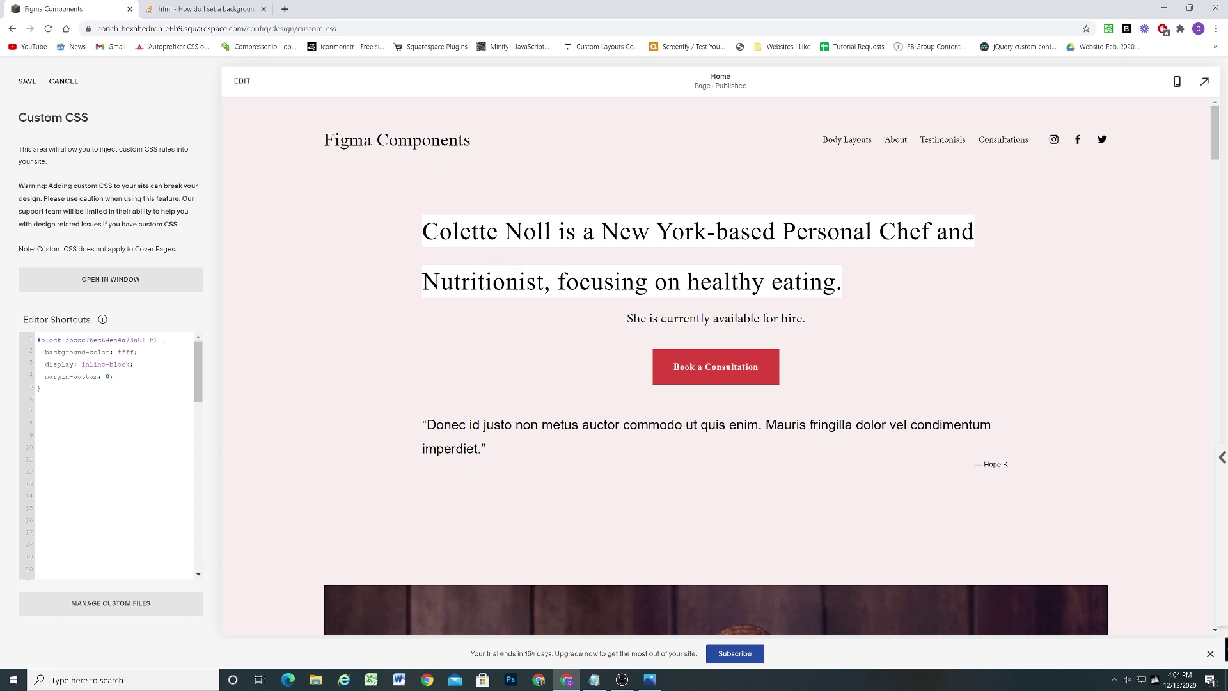
Step: Add margin-top: 5px, padding-left: 10px and padding-right: 10px to the h2 rule
{"action": "key", "text": "Return"}
{"action": "type", "text": "margin-top: 5px;"}
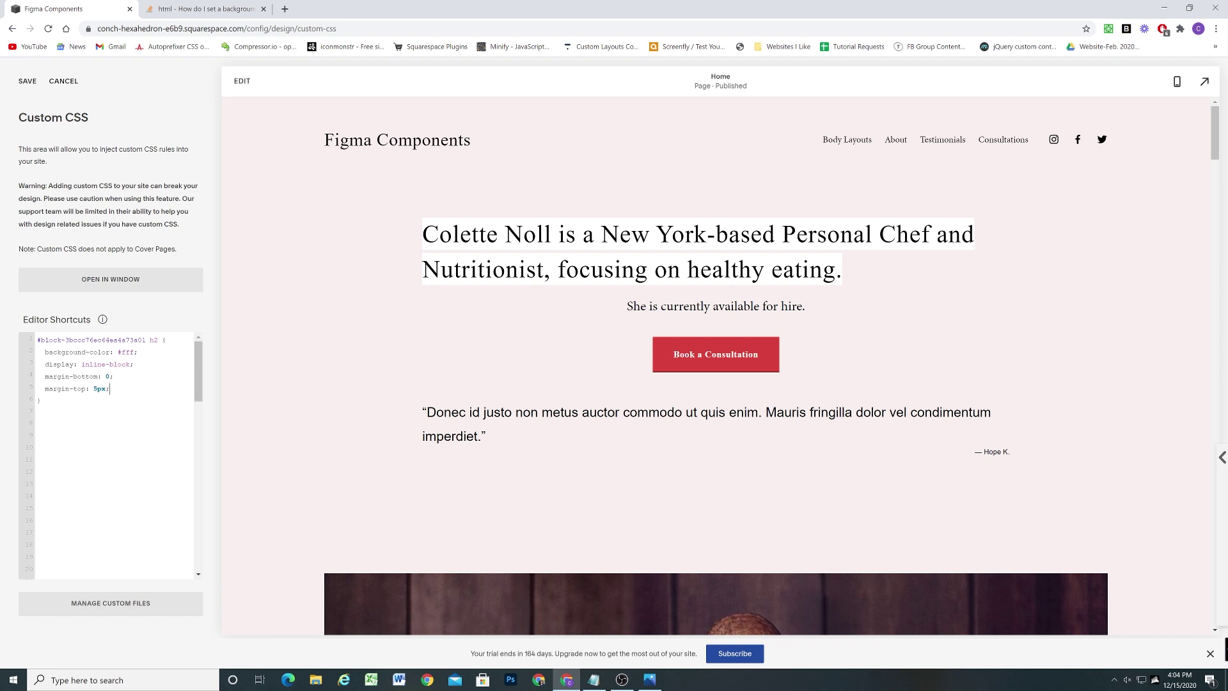
{"action": "type", "text": "padding-left: 10px;"}
{"action": "key", "text": "shift+Home"}
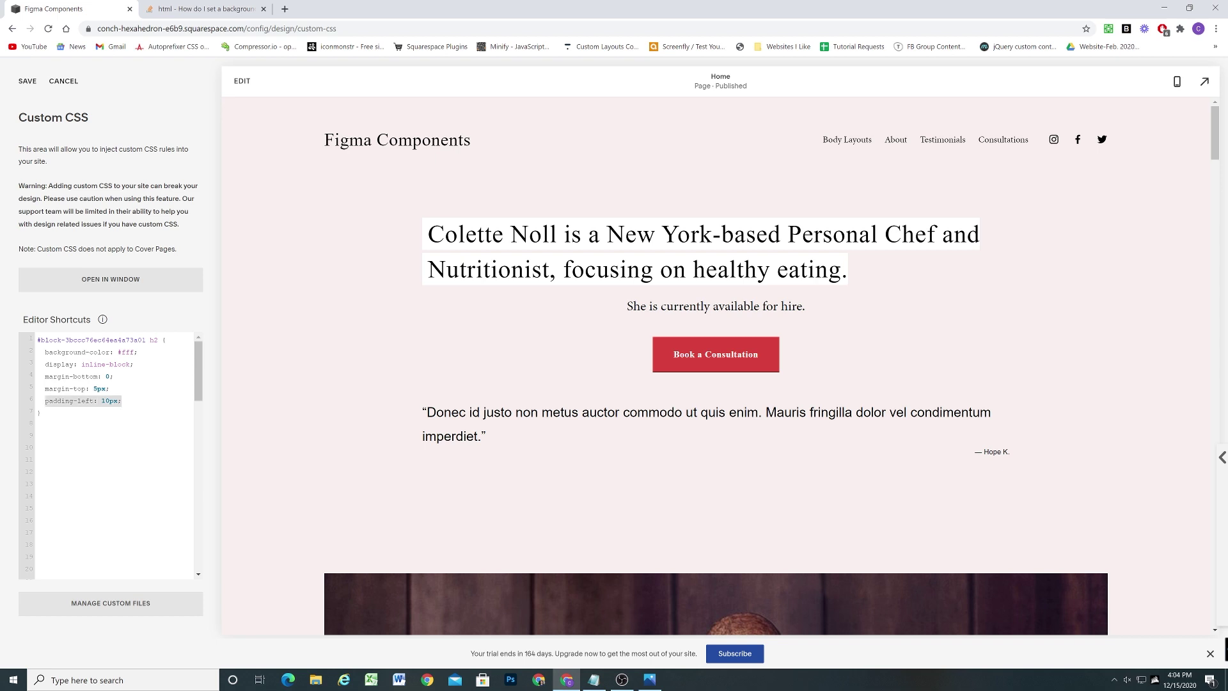
{"action": "key", "text": "ctrl+c"}
{"action": "key", "text": "End"}
{"action": "key", "text": "Return"}
{"action": "key", "text": "ctrl+v"}
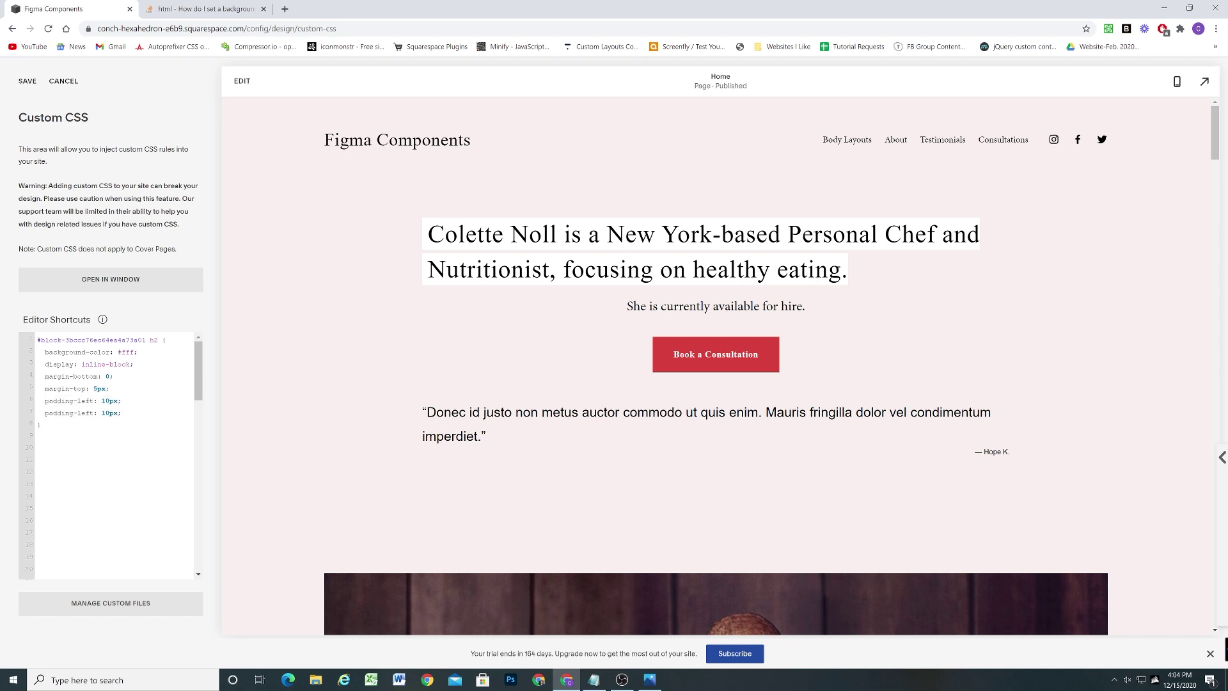
{"action": "key", "text": "ctrl+Left"}
{"action": "key", "text": "ctrl+Left"}
{"action": "key", "text": "ctrl+Left"}
{"action": "key", "text": "ctrl+shift+Left"}
{"action": "type", "text": "right"}
Step: Inspect the heading in DevTools and re-enable its display: inline-block declaration
{"action": "right_click", "coordinate": [640, 235]}
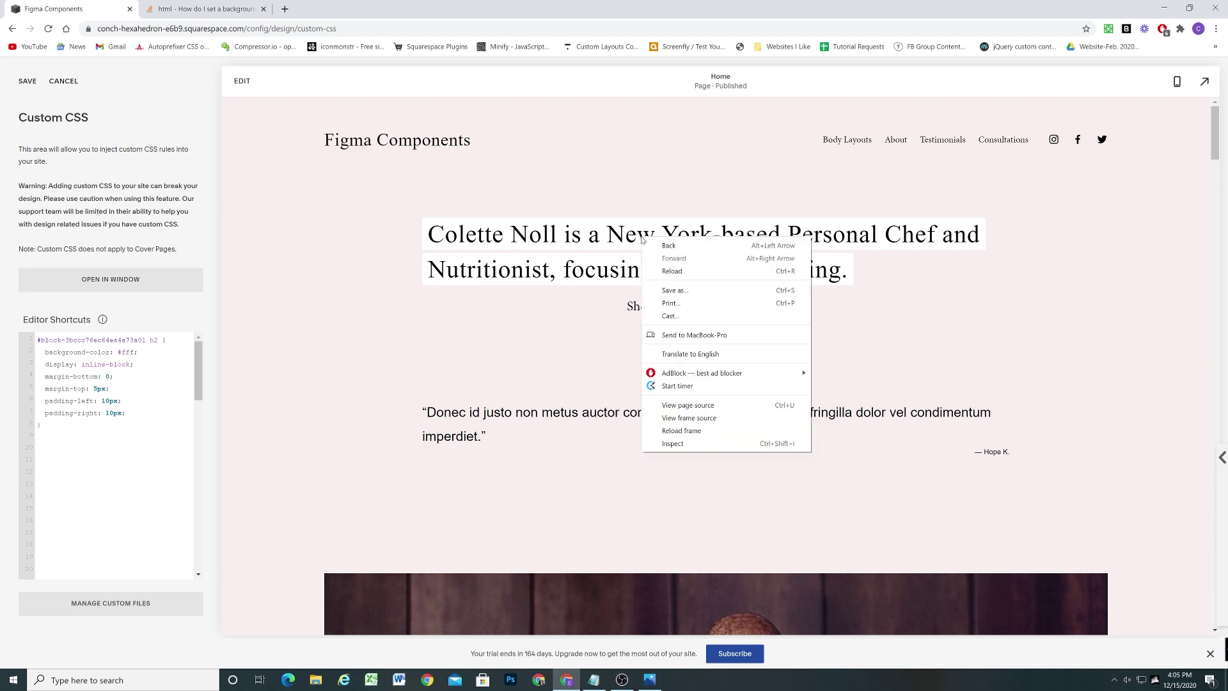
{"action": "left_click", "coordinate": [696, 441]}
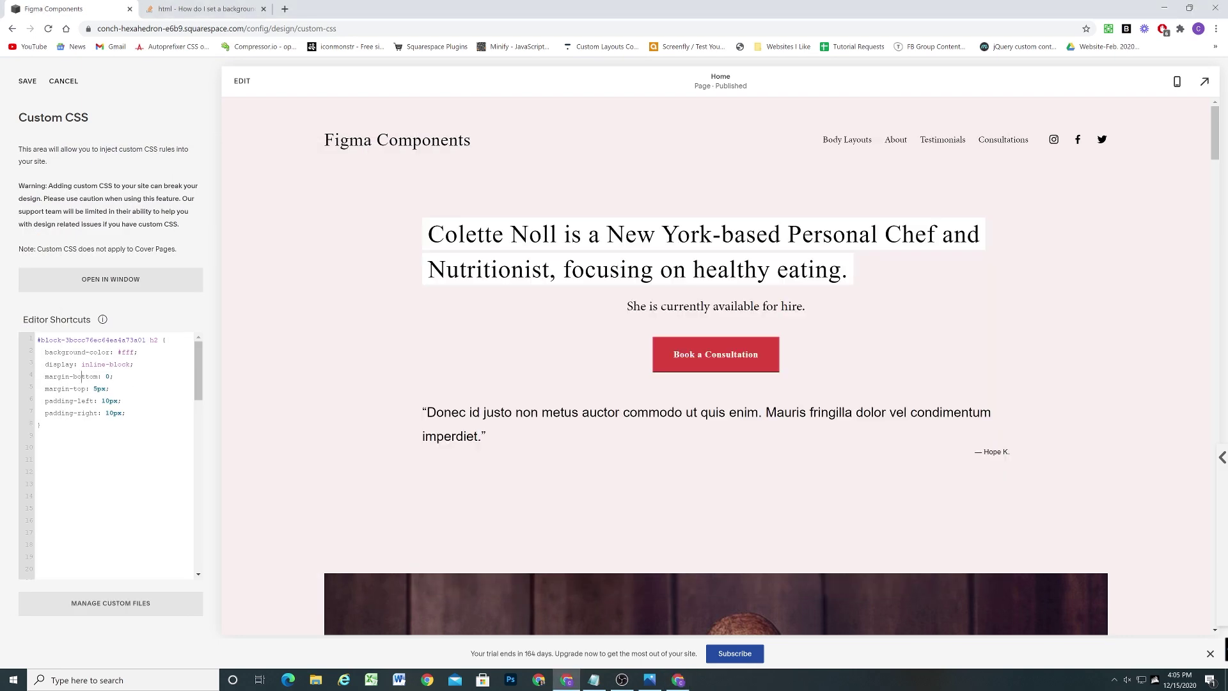
{"action": "type", "text": "//"}
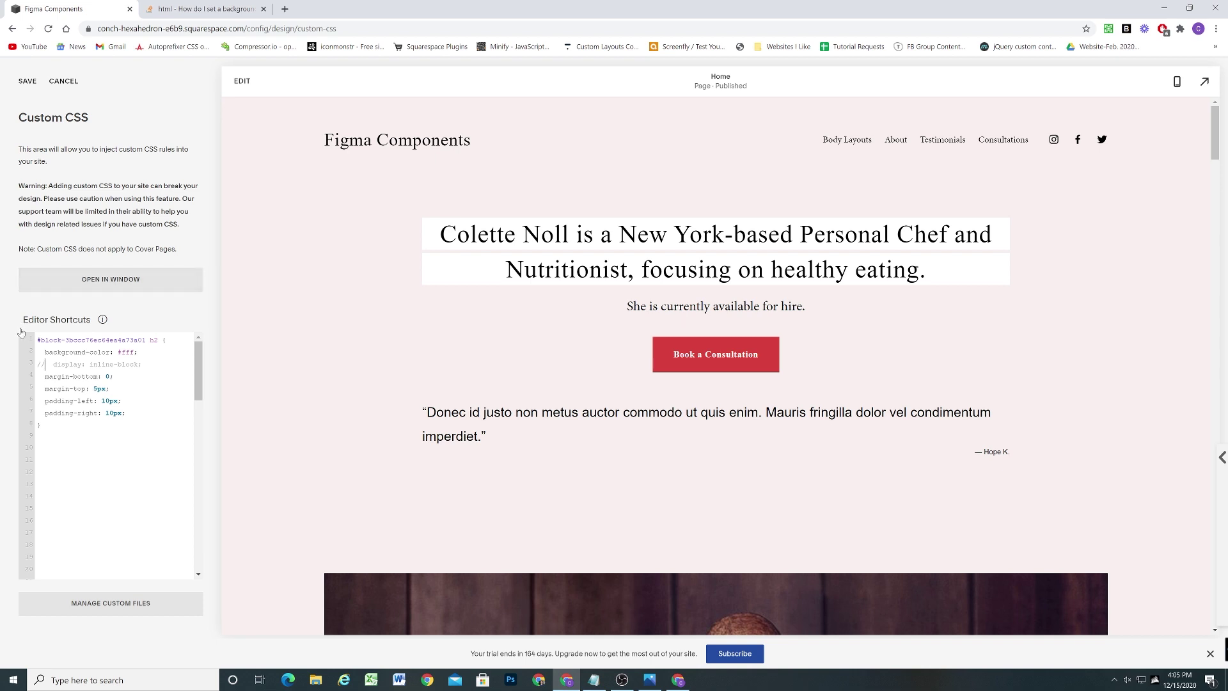
{"action": "key", "text": "BackSpace"}
{"action": "key", "text": "BackSpace"}
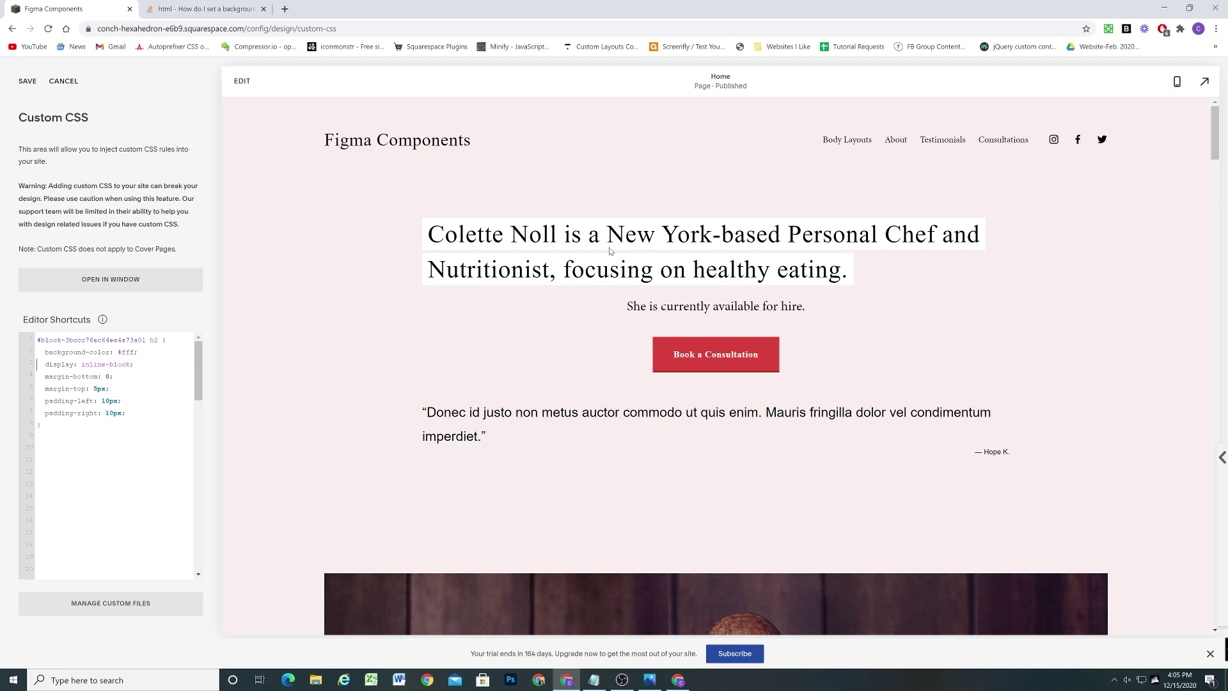
Step: Give the block content wrapper an inline text-align: center style
{"action": "left_click", "coordinate": [678, 679]}
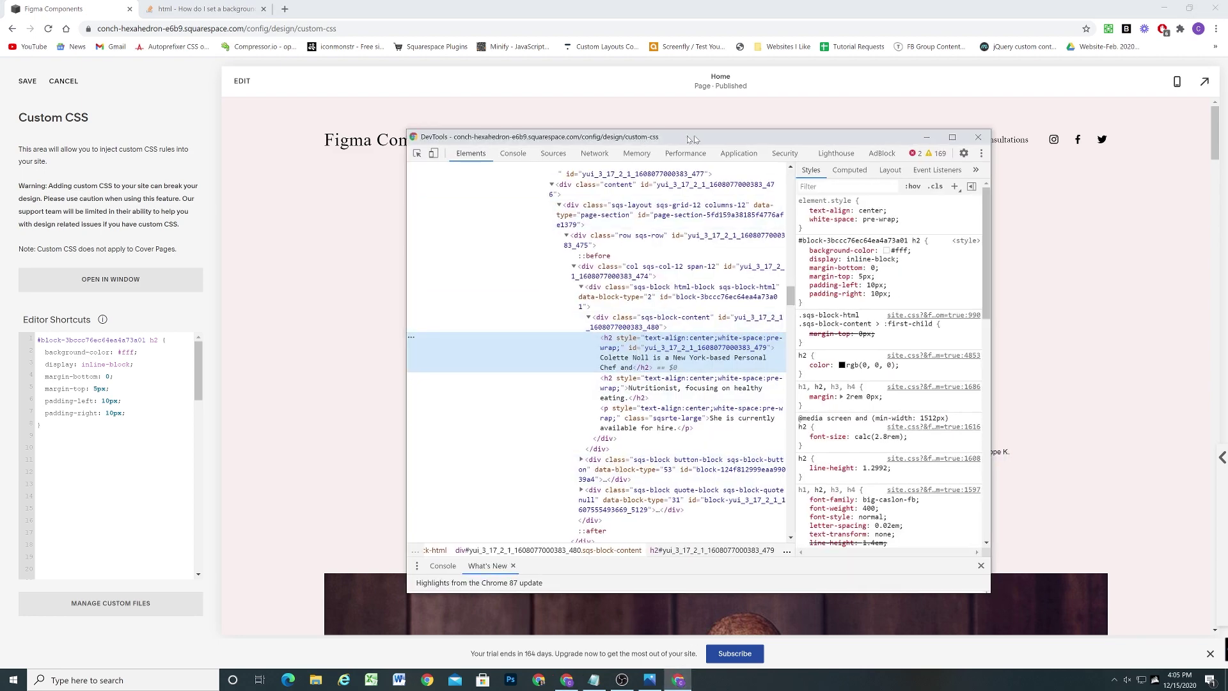
{"action": "left_click_drag", "start_coordinate": [692, 139], "coordinate": [216, 147]}
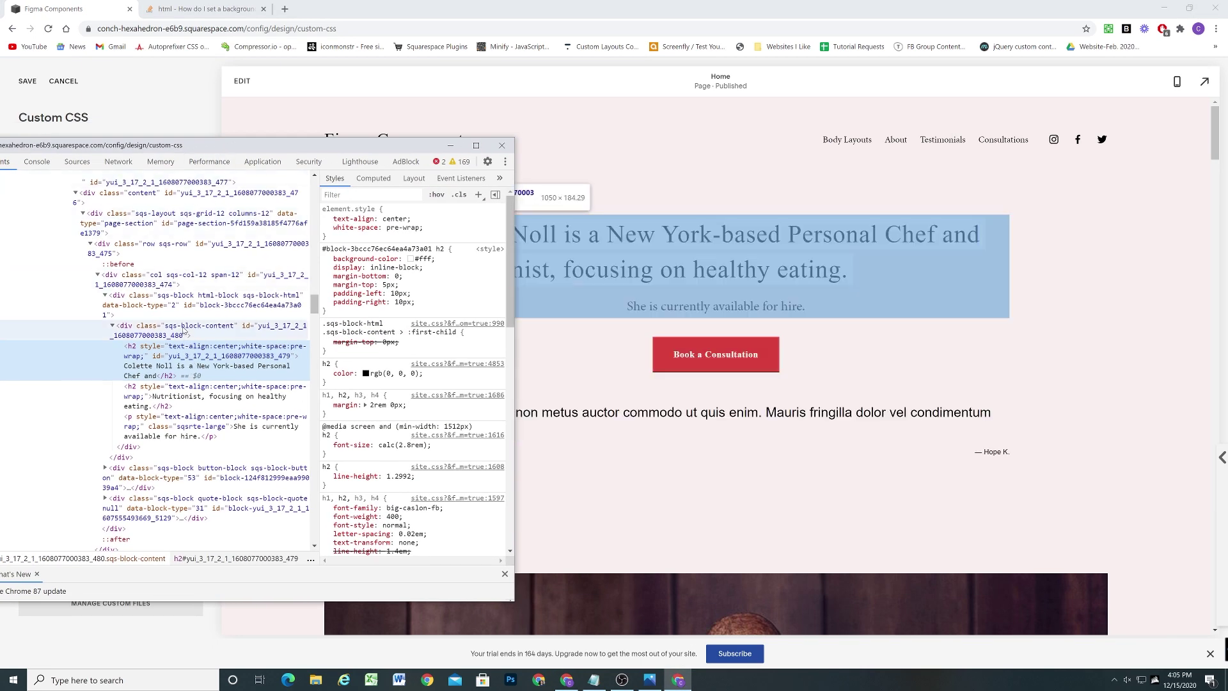
{"action": "left_click", "coordinate": [184, 330]}
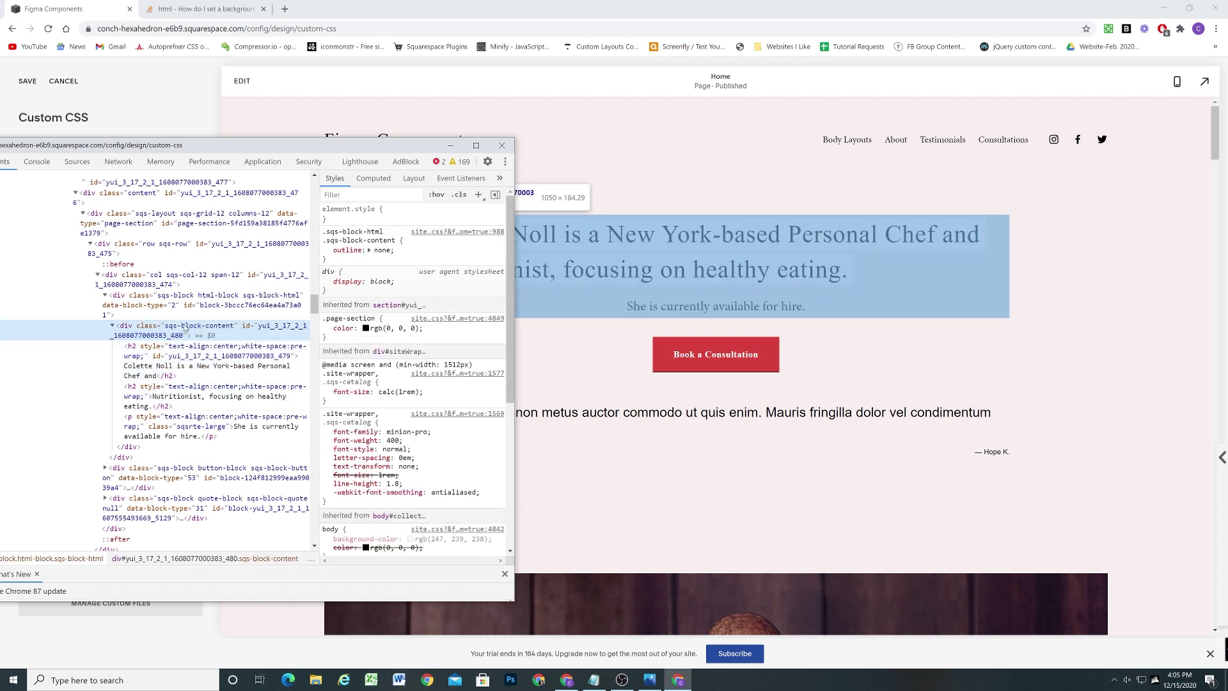
{"action": "left_click", "coordinate": [412, 219]}
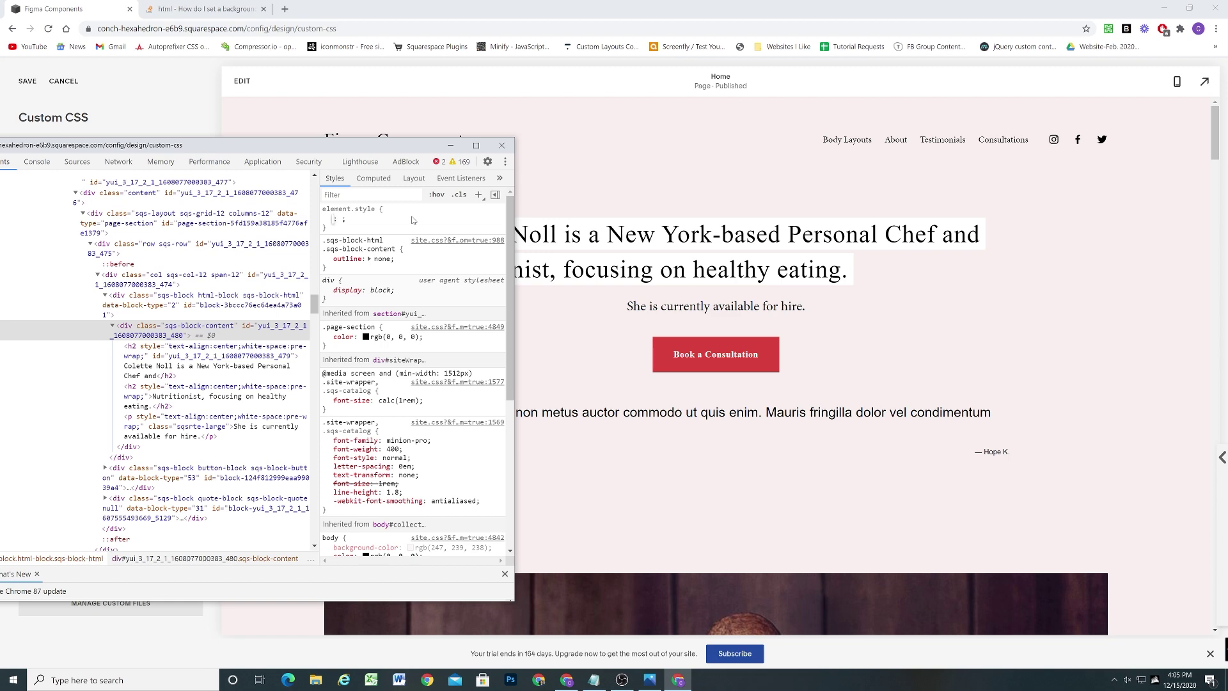
{"action": "type", "text": "text-align"}
{"action": "key", "text": "Tab"}
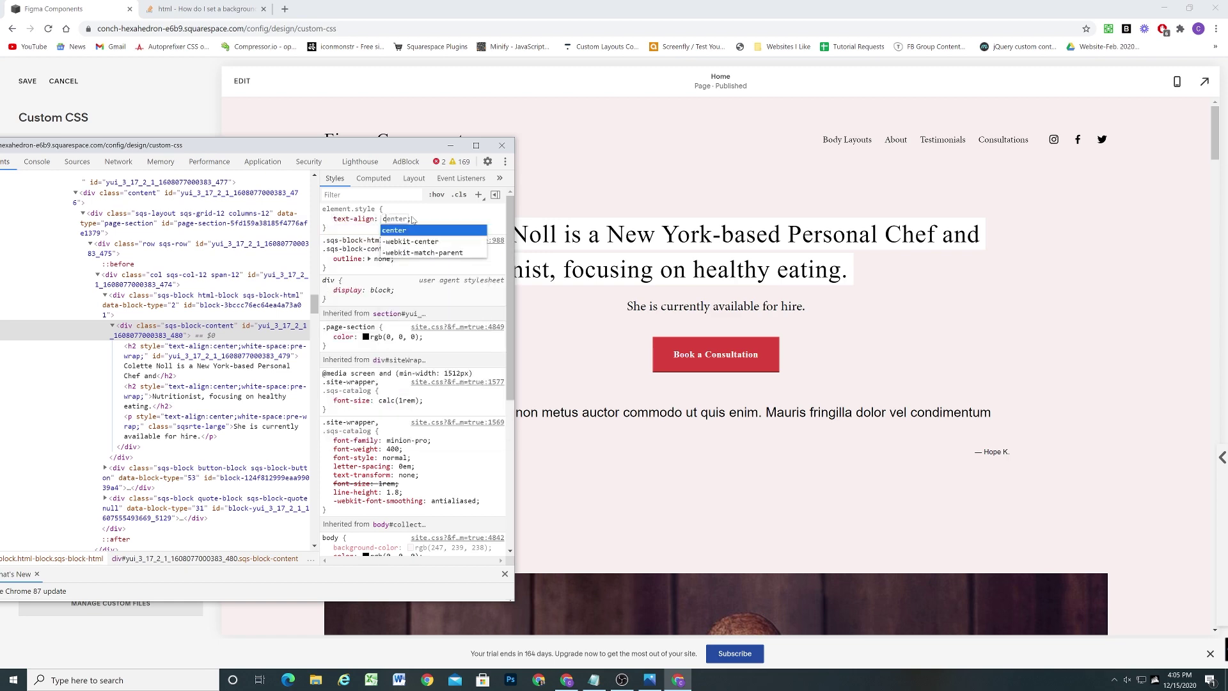
{"action": "type", "text": "c"}
{"action": "key", "text": "Return"}
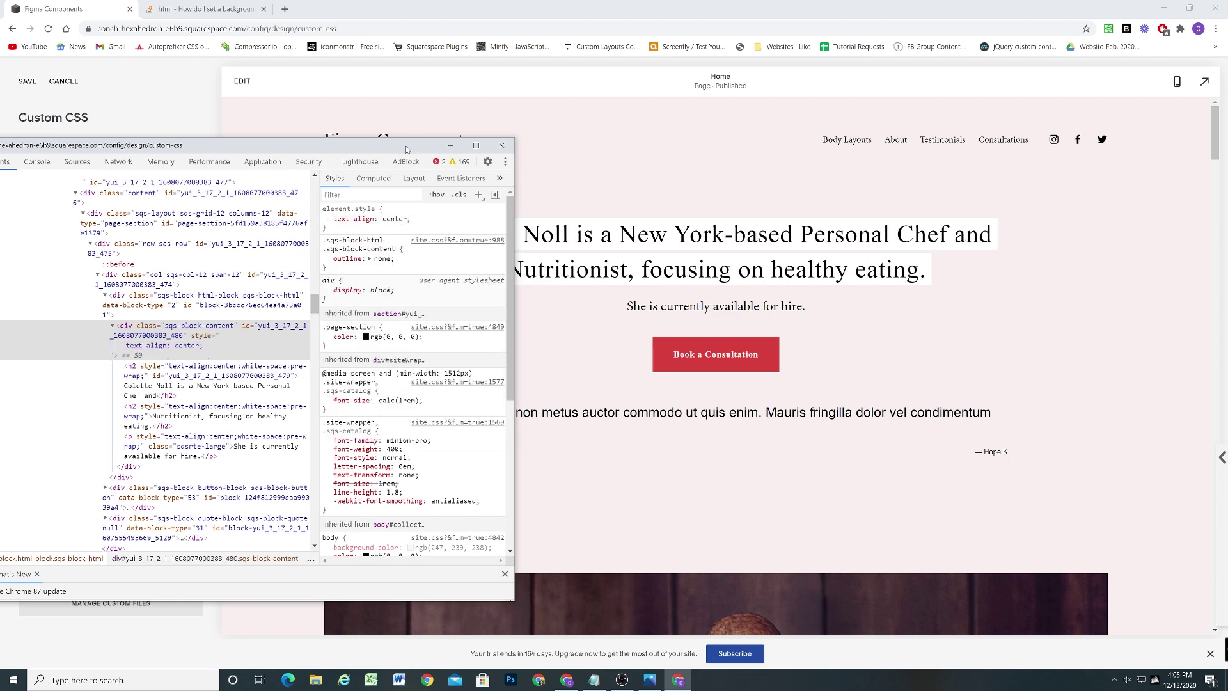
Step: Move the inspector window aside and close it
{"action": "left_click_drag", "start_coordinate": [406, 149], "coordinate": [257, 159]}
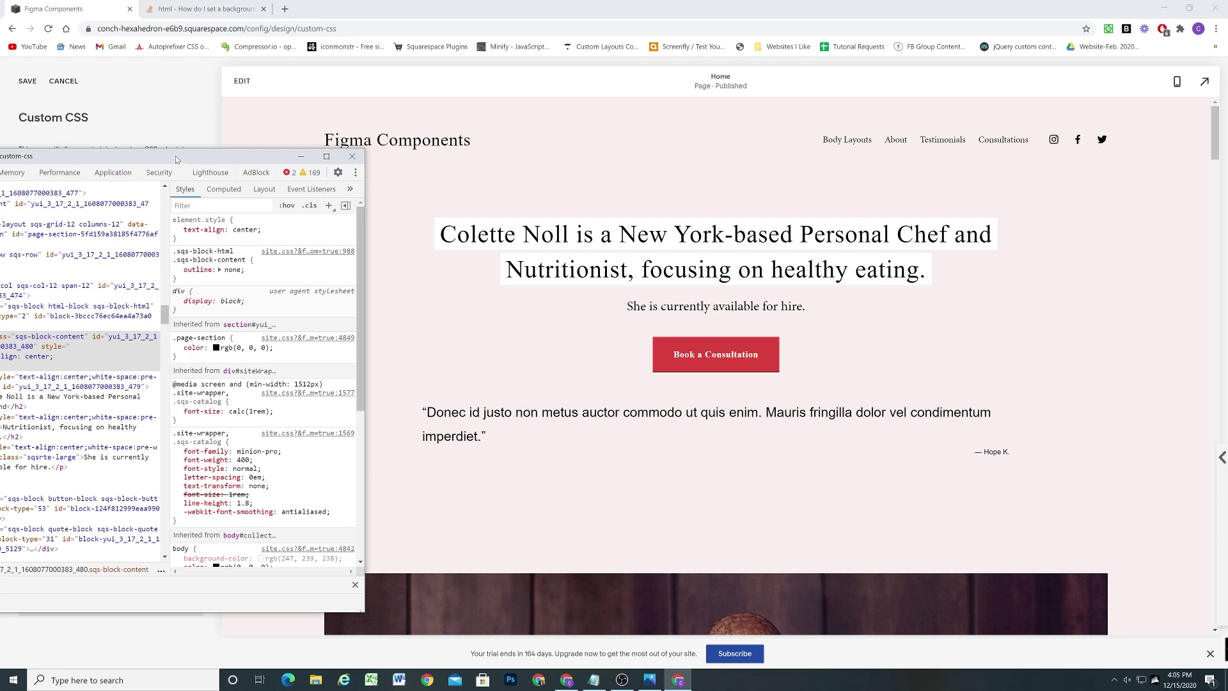
{"action": "left_click_drag", "start_coordinate": [177, 160], "coordinate": [674, 152]}
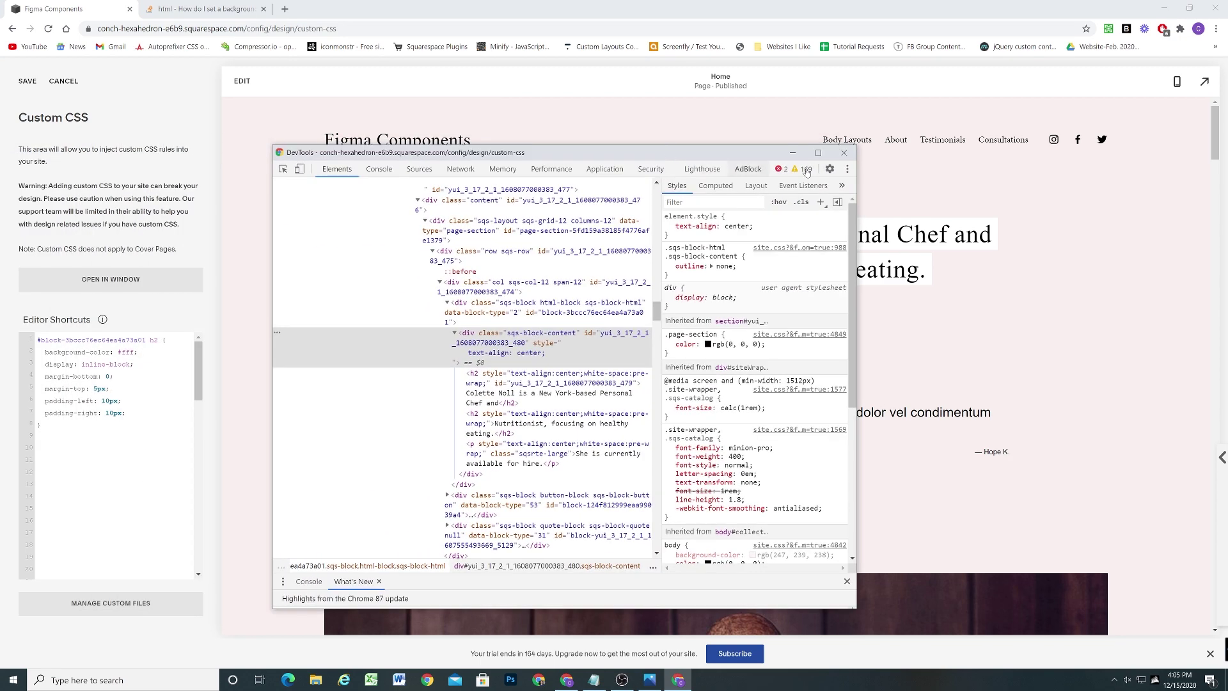
{"action": "left_click", "coordinate": [848, 150]}
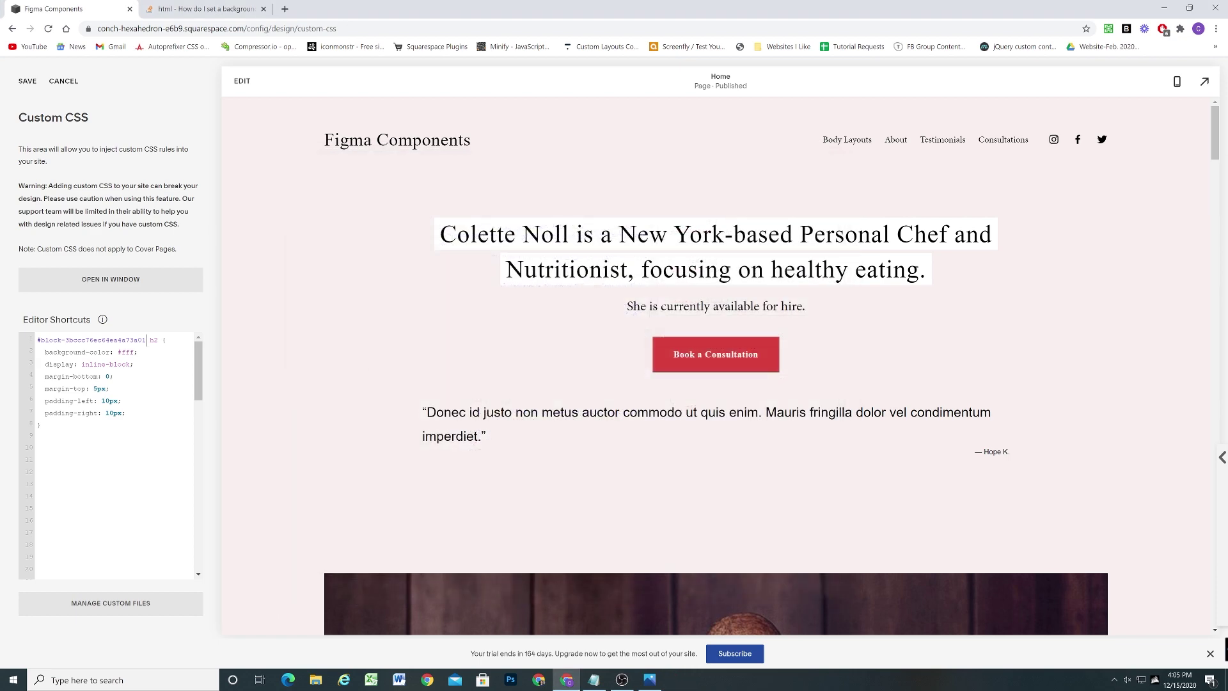
Step: Nest the h2 rule inside a #block-3bccc76ec64ea4a73a01 selector block
{"action": "key", "text": "Return"}
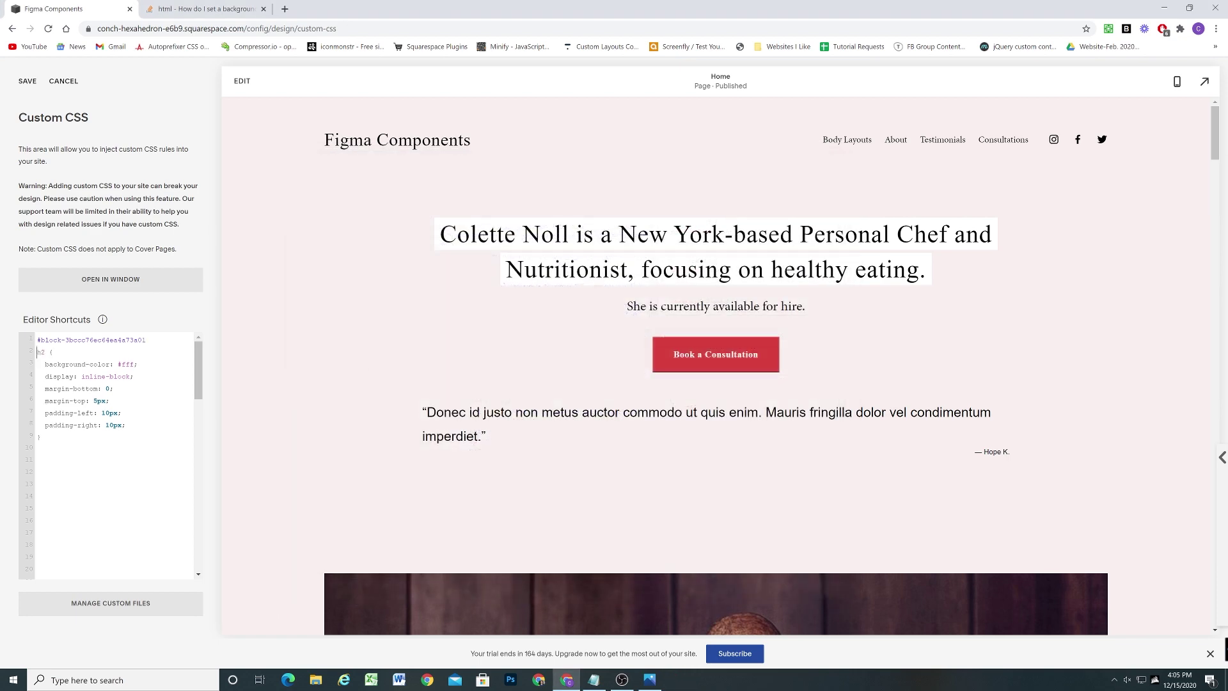
{"action": "type", "text": "{"}
{"action": "key", "text": "Delete"}
{"action": "left_click", "coordinate": [41, 437]}
{"action": "type", "text": "}"}
{"action": "left_click_drag", "start_coordinate": [41, 437], "coordinate": [28, 353]}
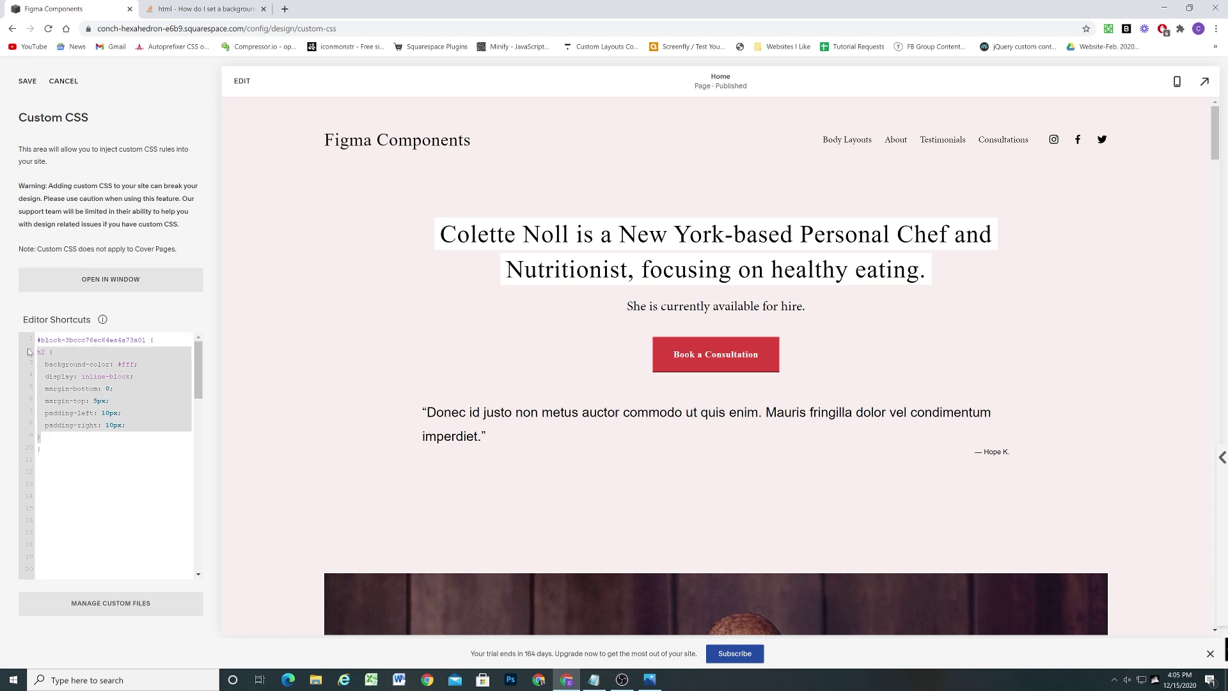
{"action": "left_click_drag", "start_coordinate": [154, 340], "coordinate": [31, 335]}
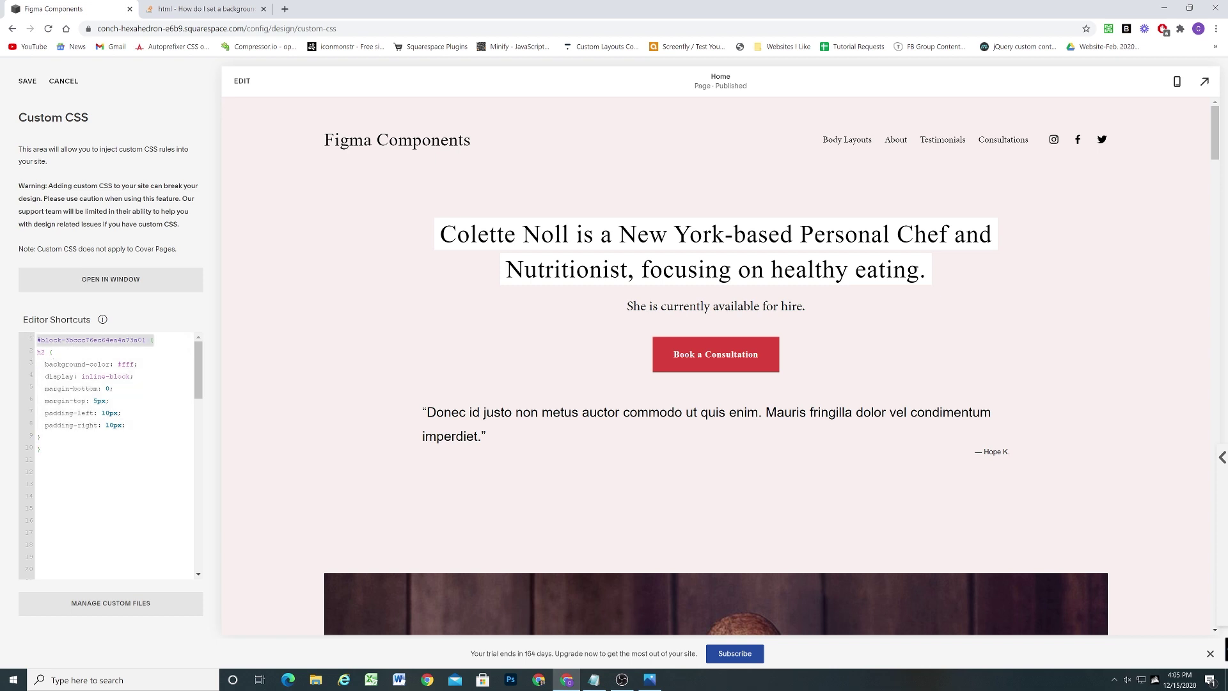
{"action": "key", "text": "End"}
{"action": "key", "text": "Return"}
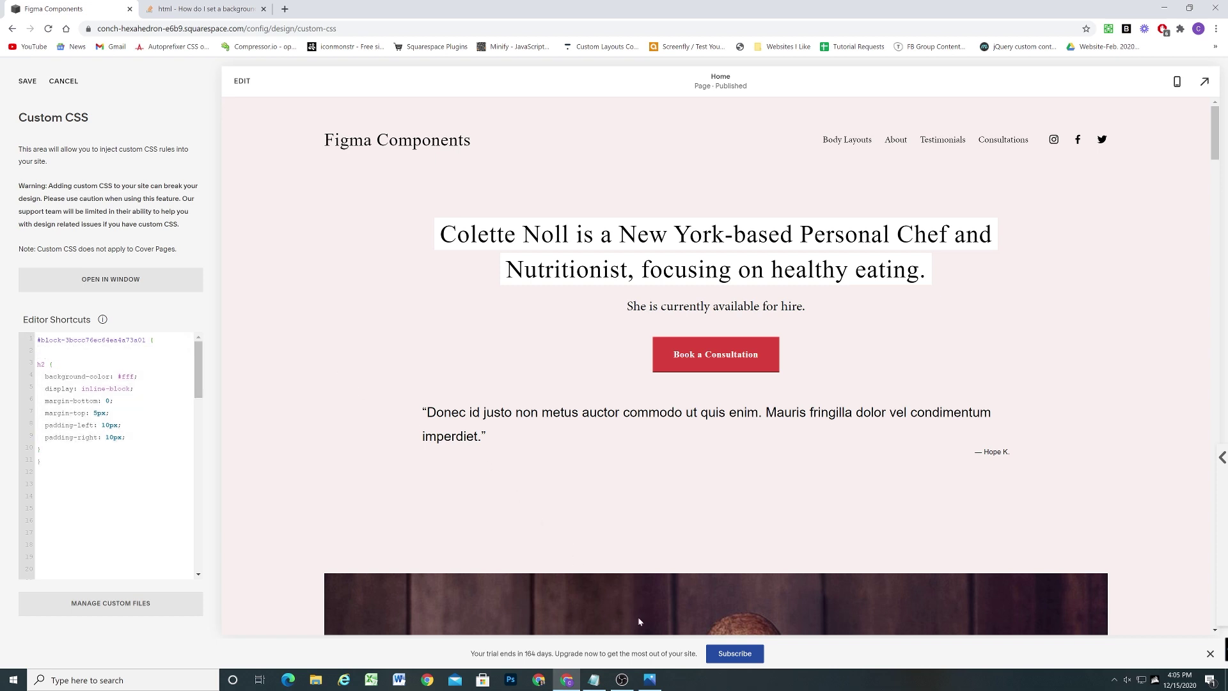
Step: Copy the sqs-block-content class name from the heading's container in DevTools
{"action": "right_click", "coordinate": [607, 235]}
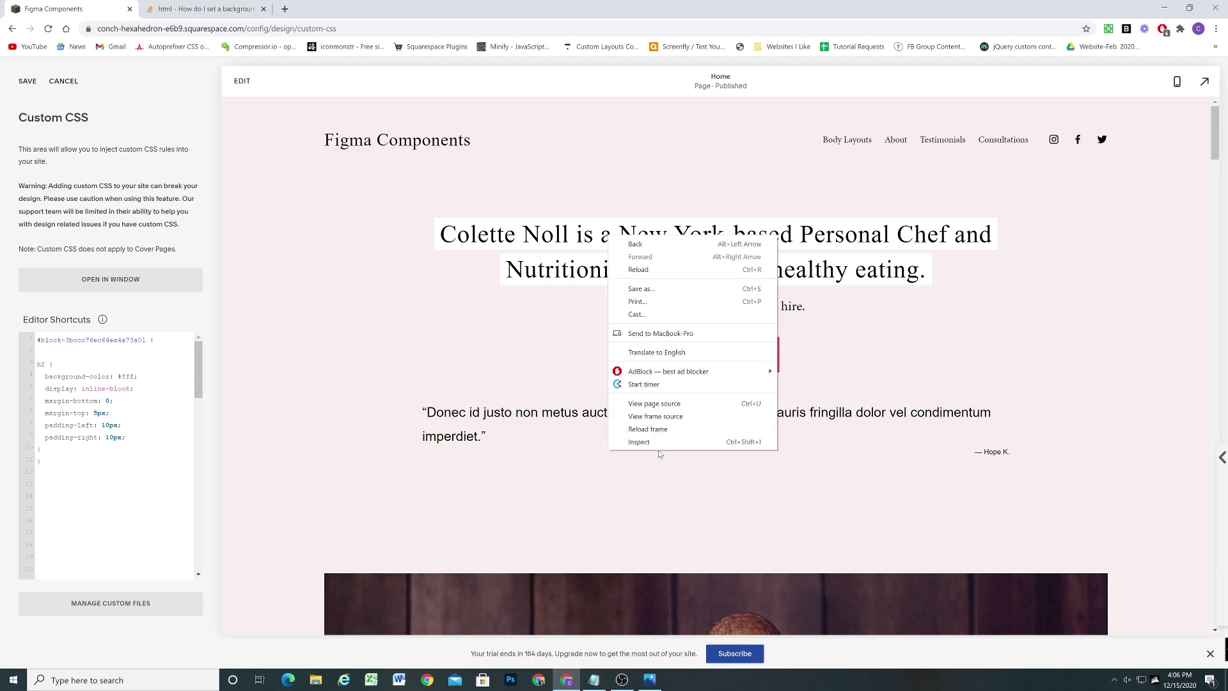
{"action": "left_click", "coordinate": [633, 444]}
{"action": "left_click_drag", "start_coordinate": [588, 163], "coordinate": [480, 190]}
{"action": "left_click", "coordinate": [418, 344]}
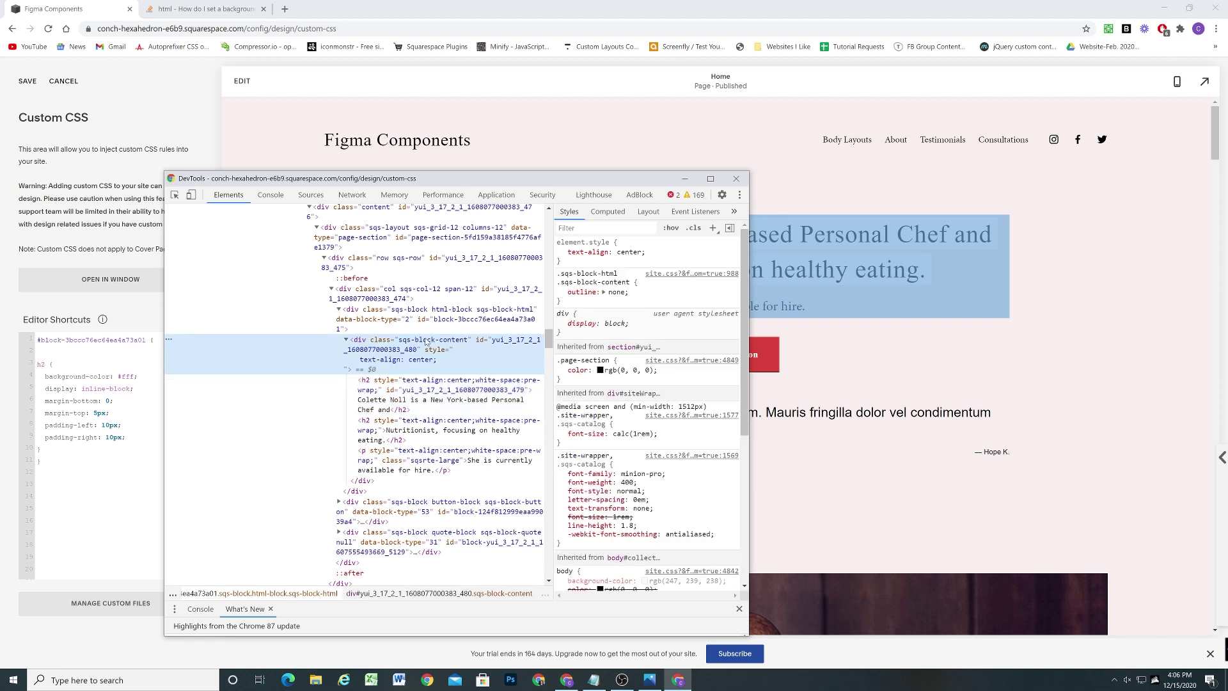
{"action": "double_click", "coordinate": [427, 342]}
{"action": "key", "text": "ctrl+c"}
Step: Add a nested .sqs-block-content { text-align: center; } rule inside the block selector
{"action": "left_click", "coordinate": [77, 352]}
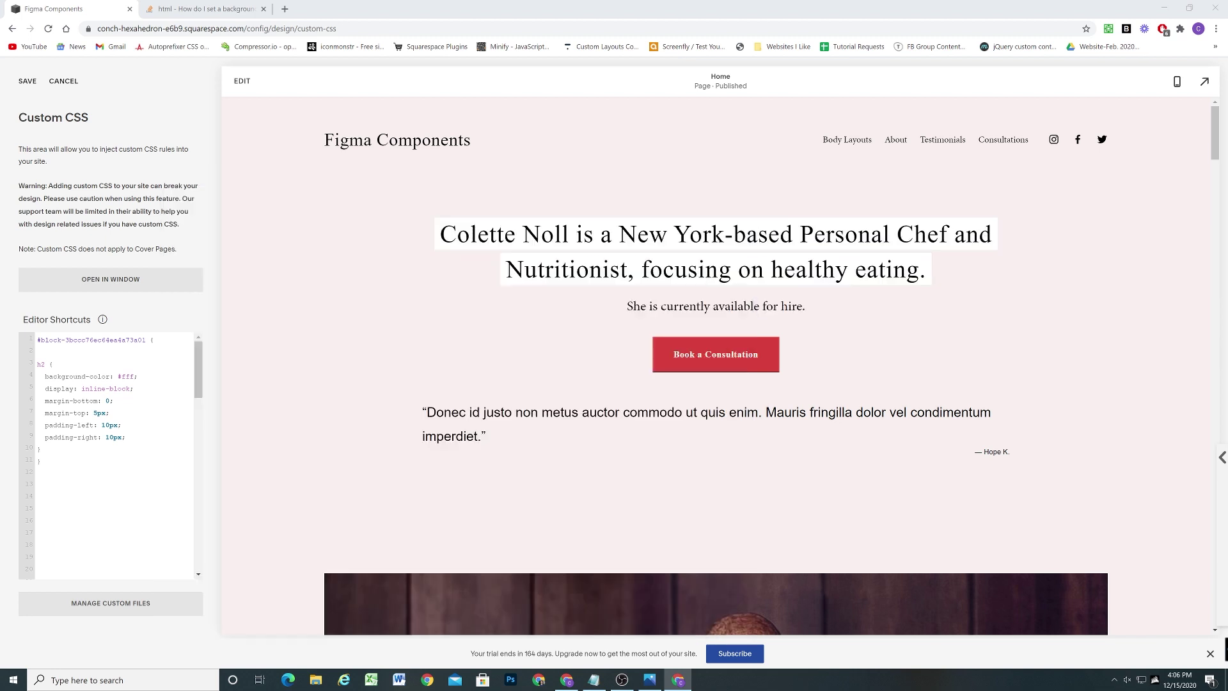
{"action": "type", "text": "."}
{"action": "key", "text": "ctrl+v"}
{"action": "type", "text": "{"}
{"action": "key", "text": "Return"}
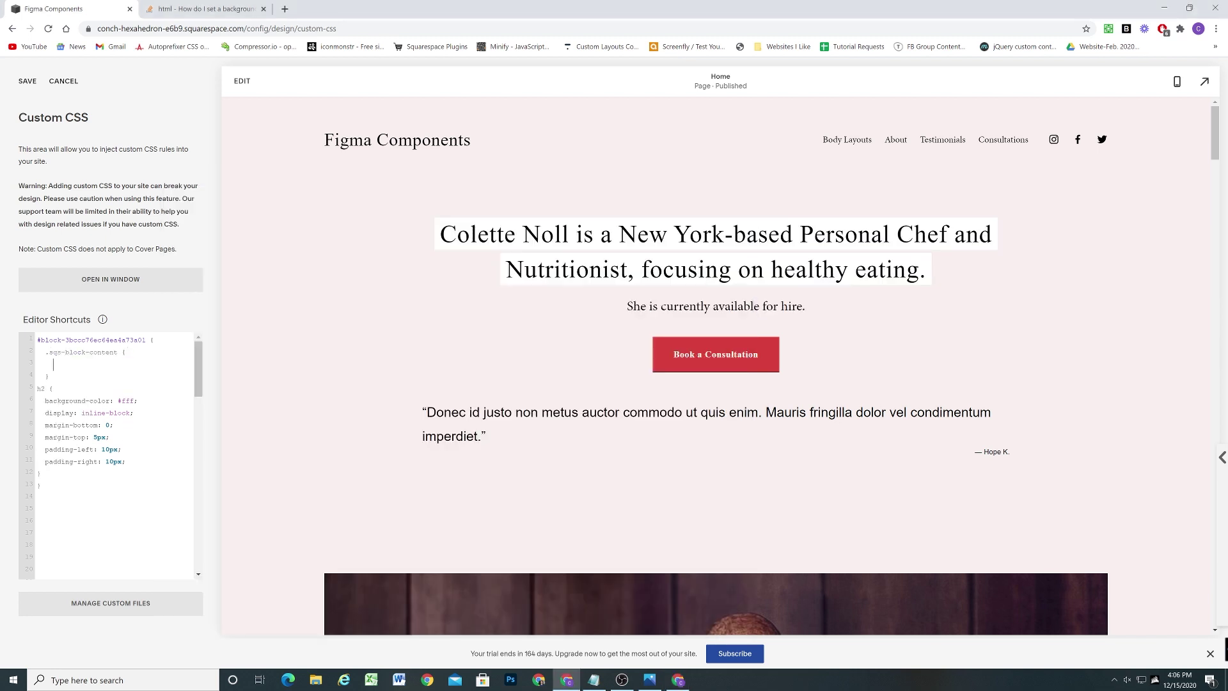
{"action": "type", "text": "text-align: center;"}
Step: Save the Custom CSS and highlight the centring rule and the centred heading
{"action": "left_click", "coordinate": [28, 81]}
{"action": "left_click_drag", "start_coordinate": [37, 352], "coordinate": [49, 376]}
{"action": "left_click", "coordinate": [346, 323]}
{"action": "left_click_drag", "start_coordinate": [437, 231], "coordinate": [956, 276]}
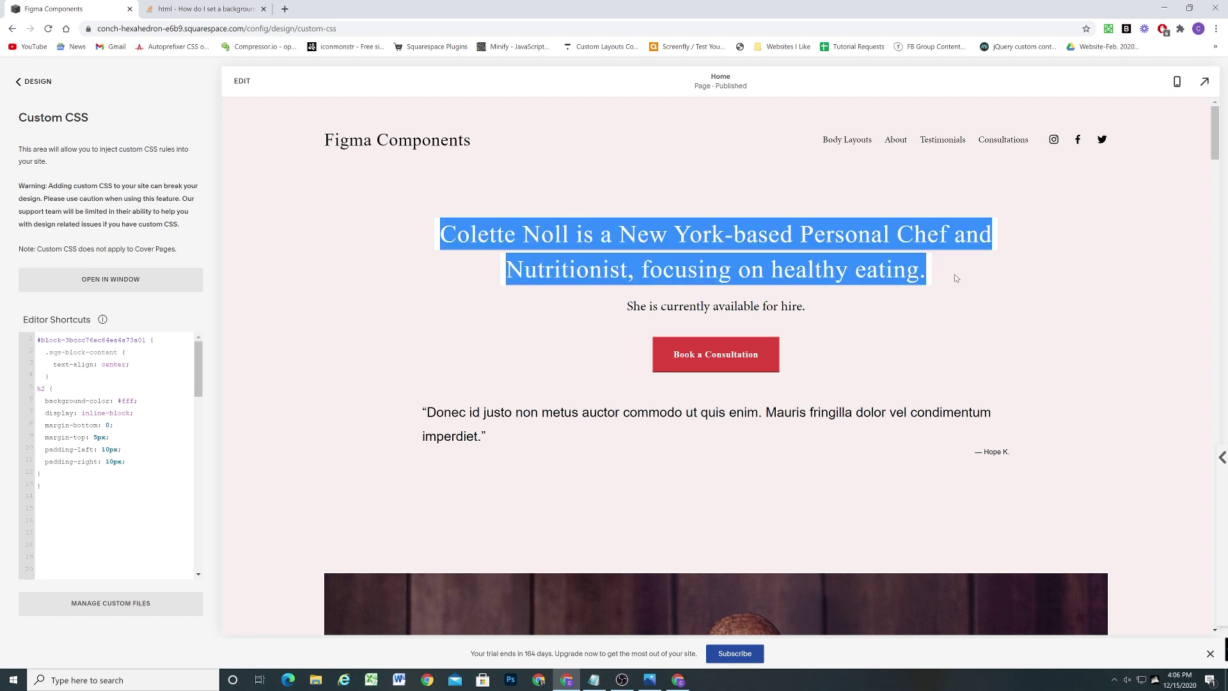
{"action": "left_click", "coordinate": [956, 276]}
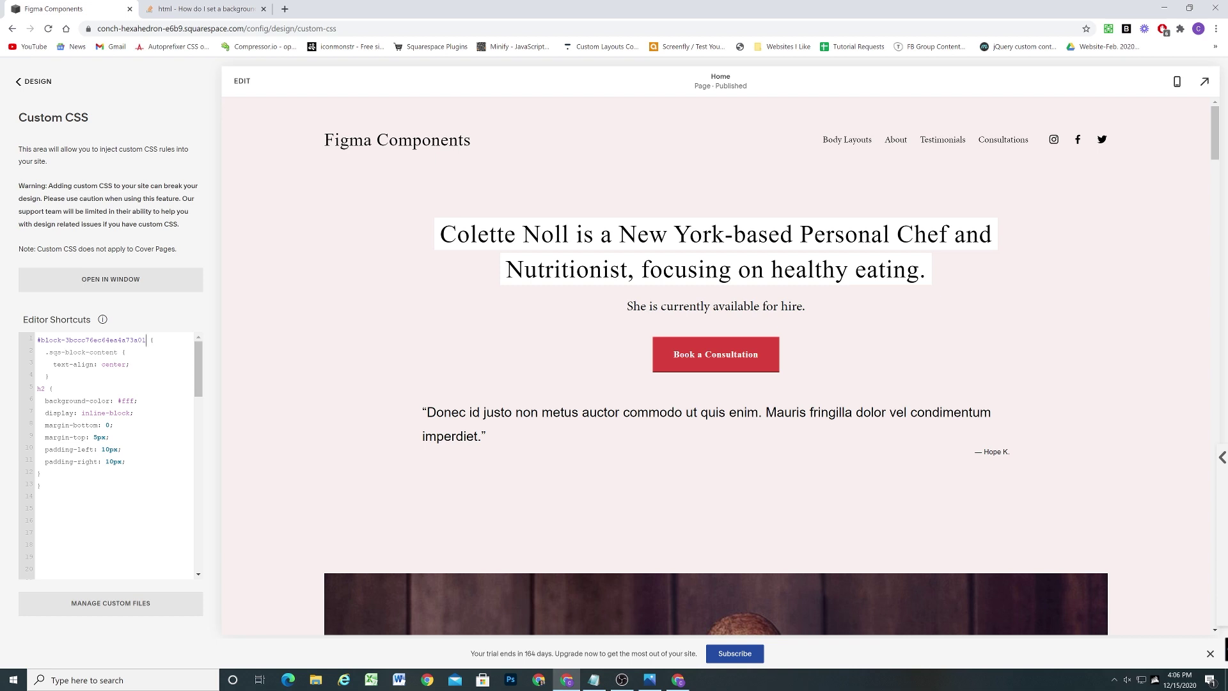
{"action": "type", "text": ","}
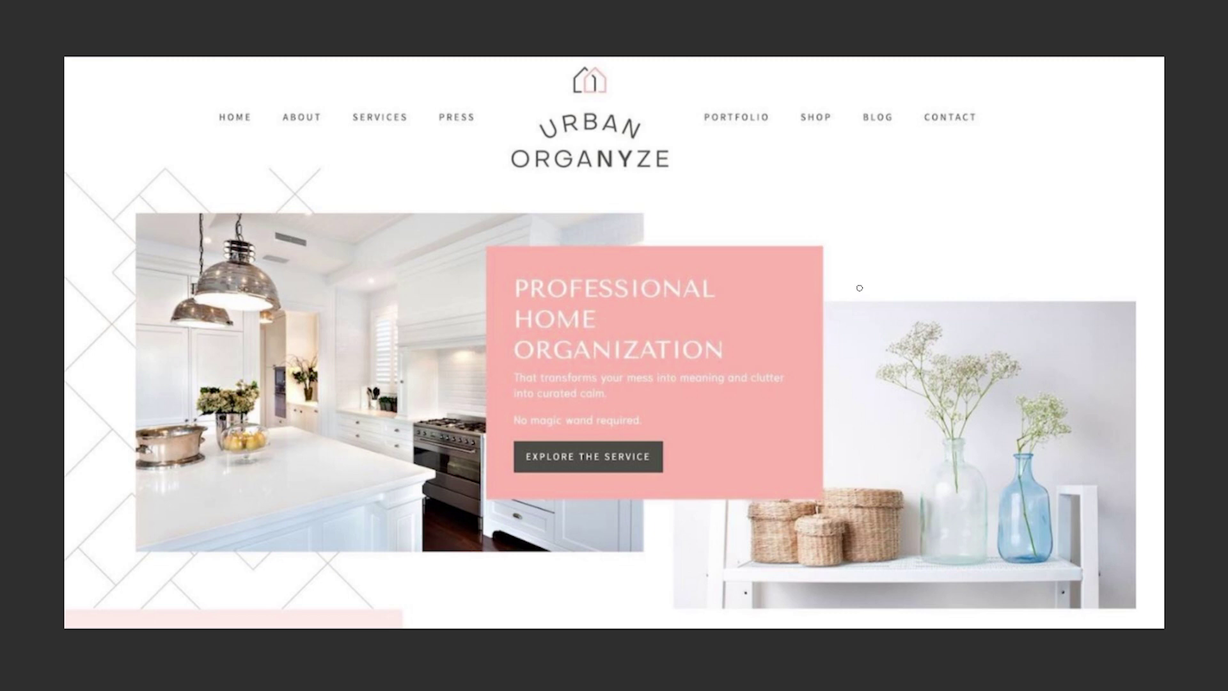
Step: Circle the kitchen photo, text box, left column and vases photo on the reference slide, then clear the marks
{"action": "left_click_drag", "start_coordinate": [834, 250], "coordinate": [737, 201]}
{"action": "mouse_move", "coordinate": [636, 188]}
{"action": "left_mouse_down"}
{"action": "mouse_move", "coordinate": [131, 204]}
{"action": "mouse_move", "coordinate": [121, 474]}
{"action": "mouse_move", "coordinate": [305, 594]}
{"action": "mouse_move", "coordinate": [715, 558]}
{"action": "mouse_move", "coordinate": [848, 388]}
{"action": "mouse_move", "coordinate": [841, 252]}
{"action": "mouse_move", "coordinate": [825, 241]}
{"action": "left_mouse_up"}
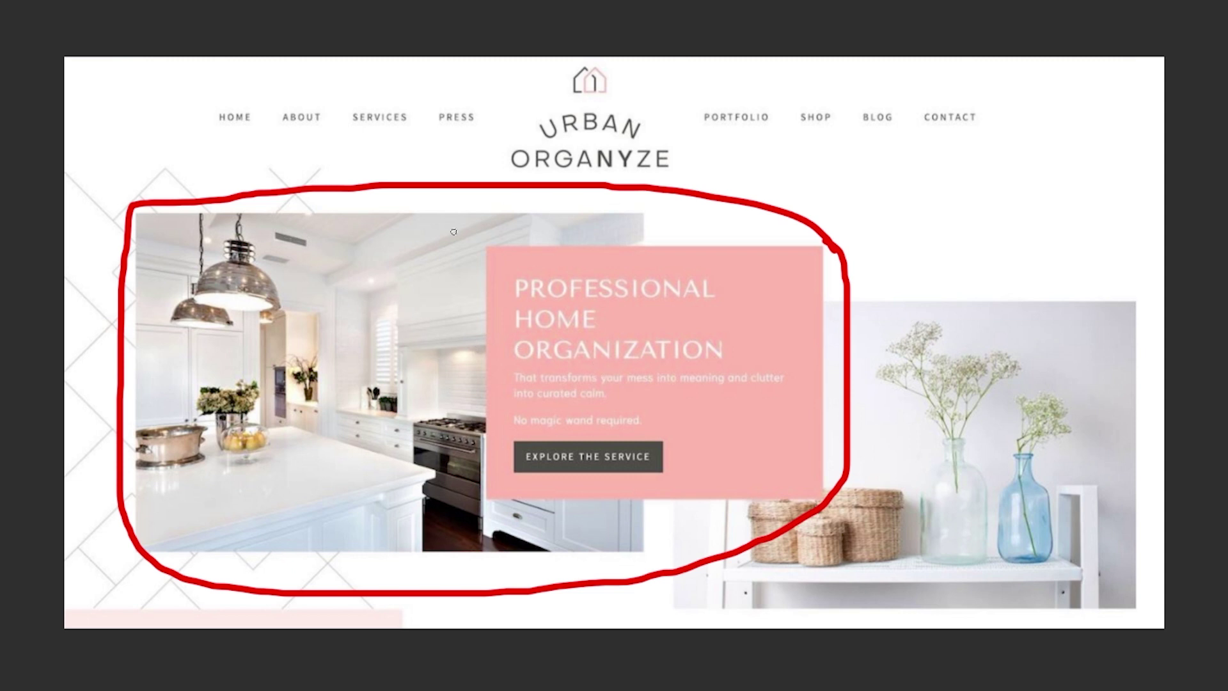
{"action": "mouse_move", "coordinate": [850, 181]}
{"action": "left_mouse_down"}
{"action": "mouse_move", "coordinate": [881, 274]}
{"action": "mouse_move", "coordinate": [1151, 270]}
{"action": "mouse_move", "coordinate": [1146, 169]}
{"action": "mouse_move", "coordinate": [842, 185]}
{"action": "left_mouse_up"}
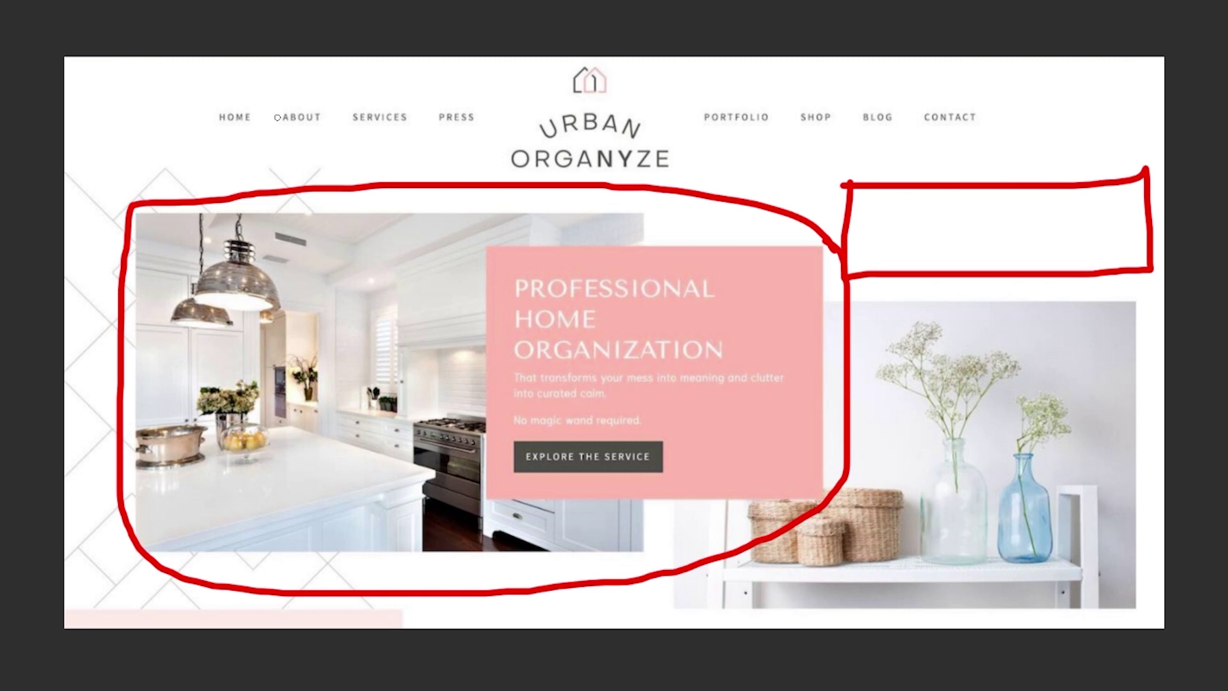
{"action": "mouse_move", "coordinate": [46, 142]}
{"action": "left_mouse_down"}
{"action": "mouse_move", "coordinate": [353, 411]}
{"action": "mouse_move", "coordinate": [306, 653]}
{"action": "mouse_move", "coordinate": [3, 620]}
{"action": "mouse_move", "coordinate": [17, 134]}
{"action": "left_mouse_up"}
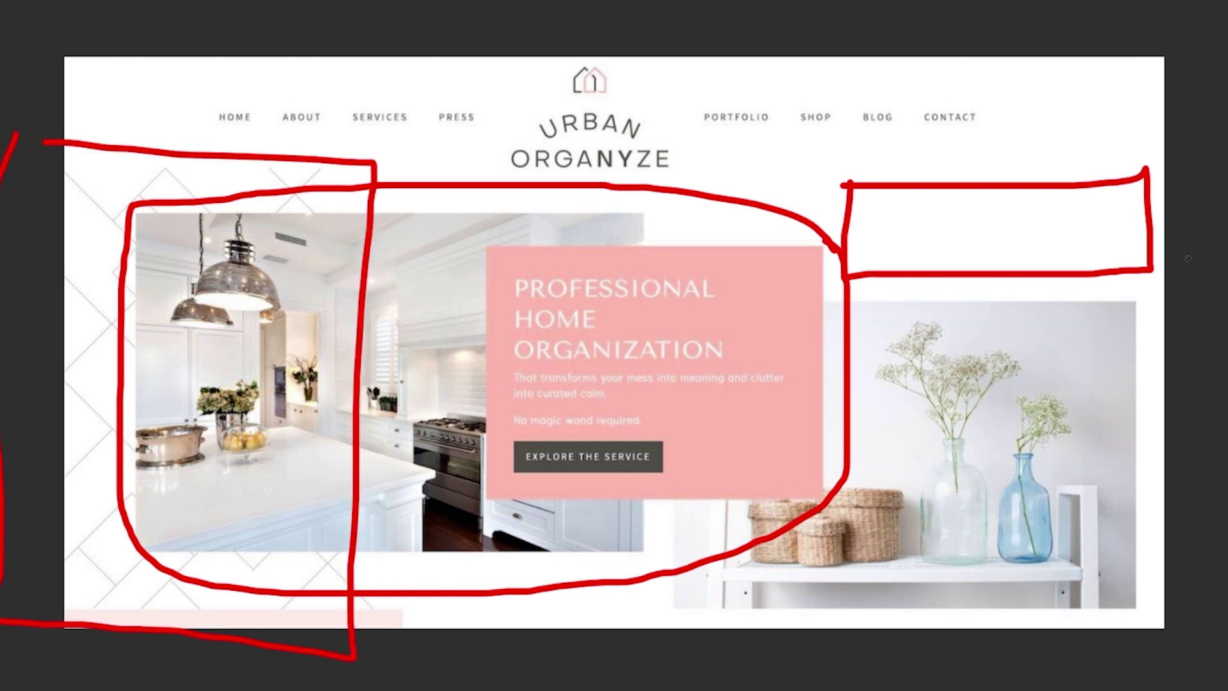
{"action": "mouse_move", "coordinate": [1188, 260]}
{"action": "left_mouse_down"}
{"action": "mouse_move", "coordinate": [848, 260]}
{"action": "mouse_move", "coordinate": [654, 281]}
{"action": "mouse_move", "coordinate": [646, 679]}
{"action": "mouse_move", "coordinate": [1195, 677]}
{"action": "mouse_move", "coordinate": [1183, 261]}
{"action": "left_mouse_up"}
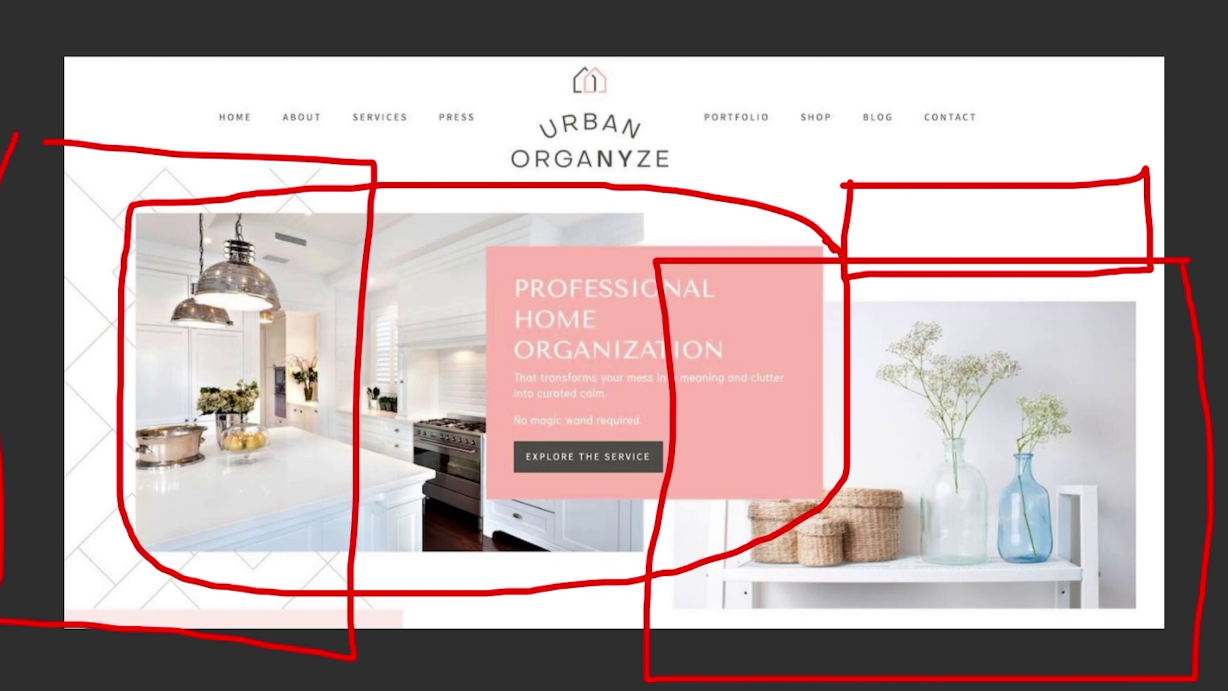
{"action": "key", "text": "e"}
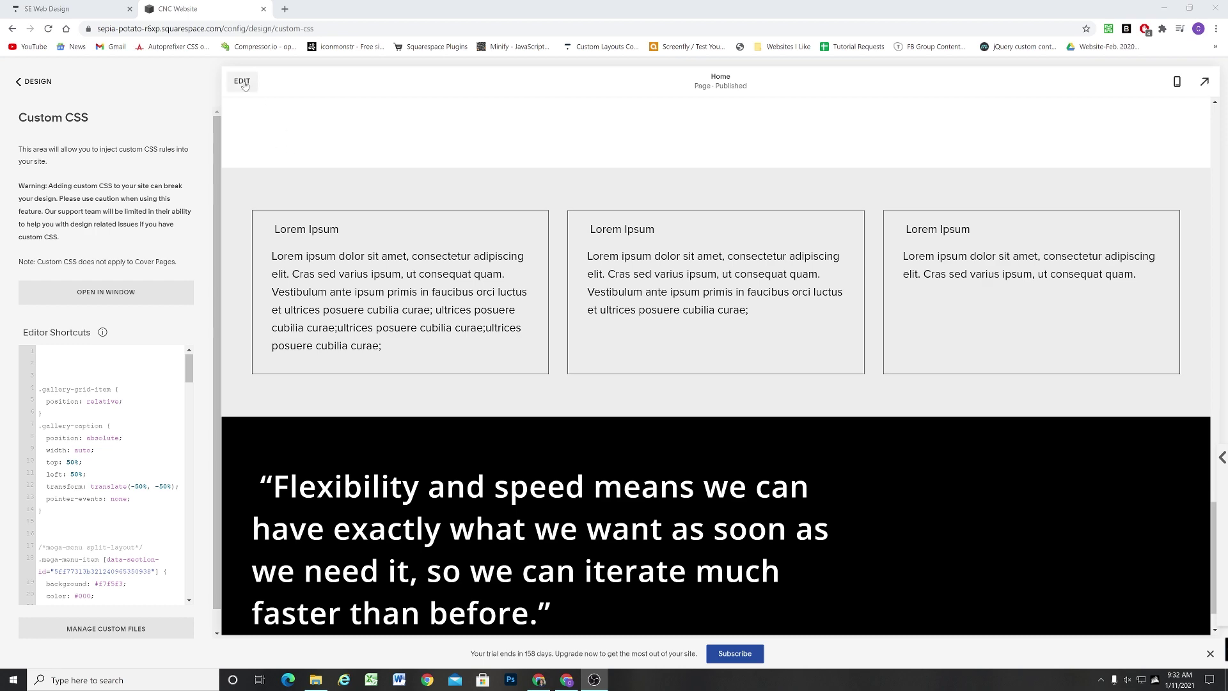
Step: Enter edit mode and add a blank section to the page
{"action": "left_click", "coordinate": [287, 135]}
{"action": "left_click", "coordinate": [626, 170]}
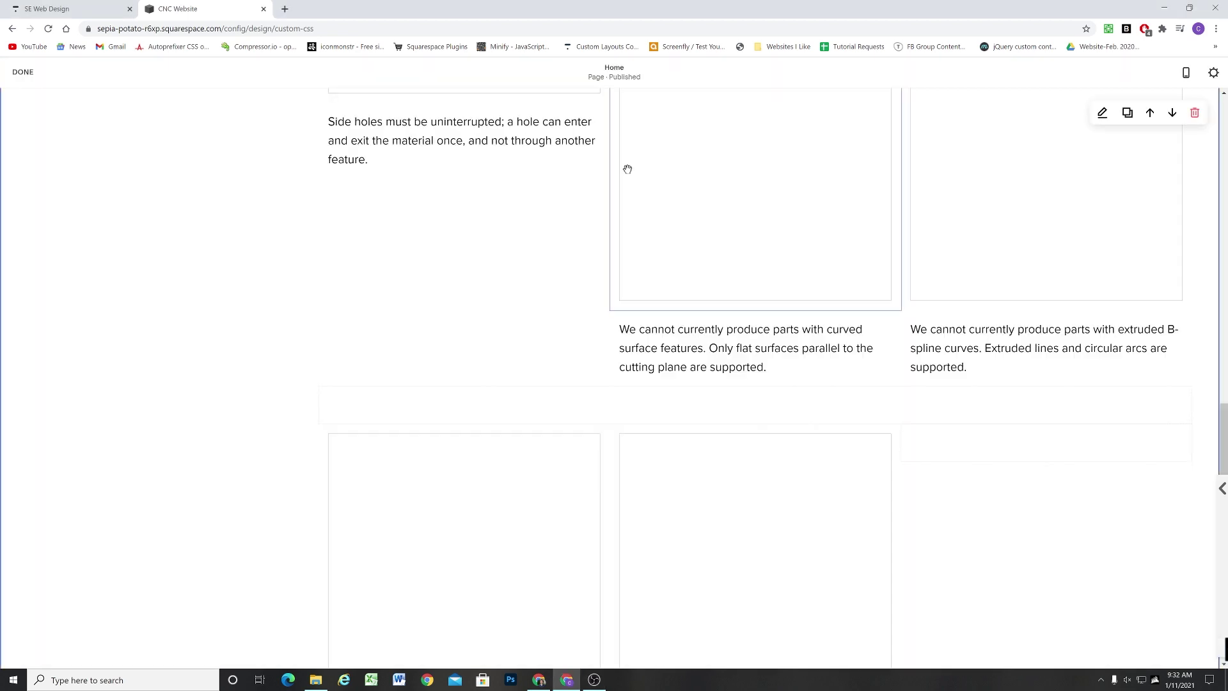
{"action": "scroll", "coordinate": [592, 239], "scroll_direction": "down", "scroll_amount": 4}
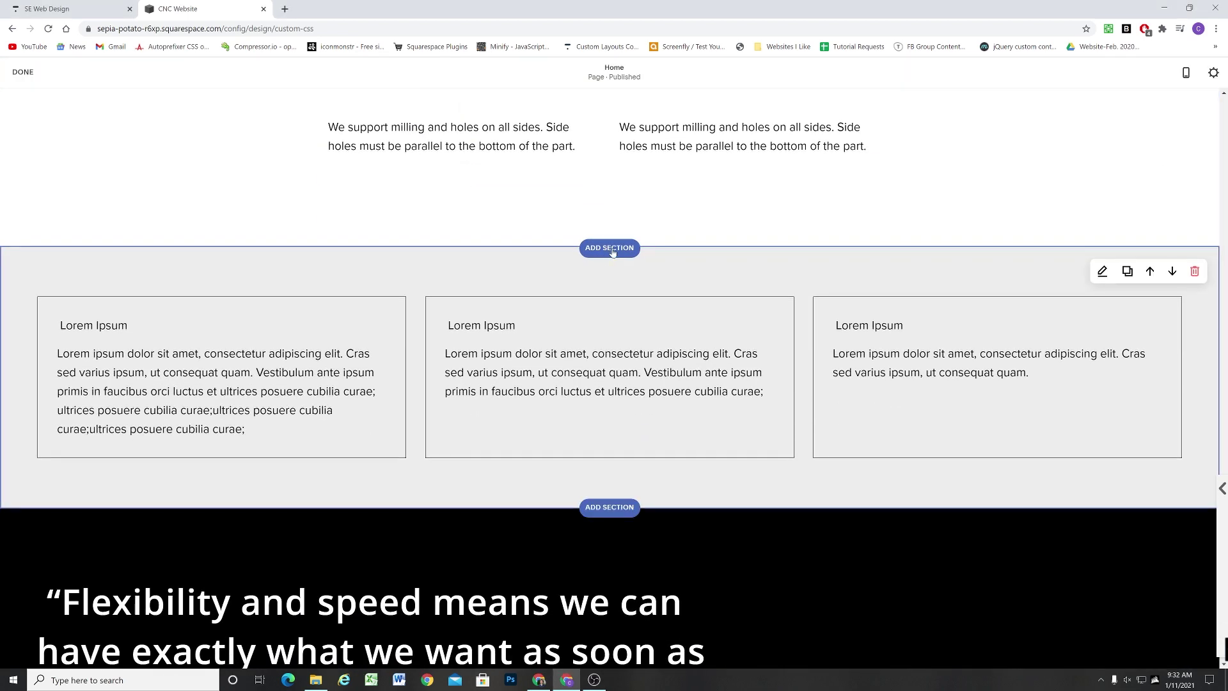
{"action": "left_click", "coordinate": [612, 250]}
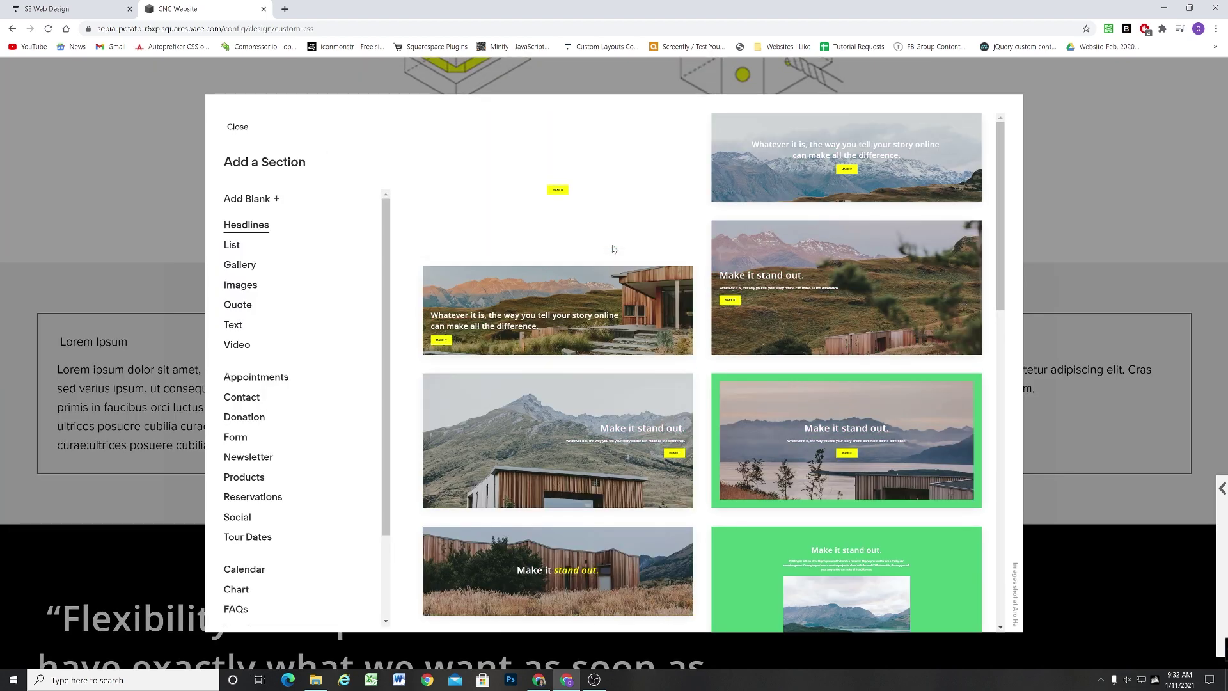
{"action": "left_click", "coordinate": [253, 211]}
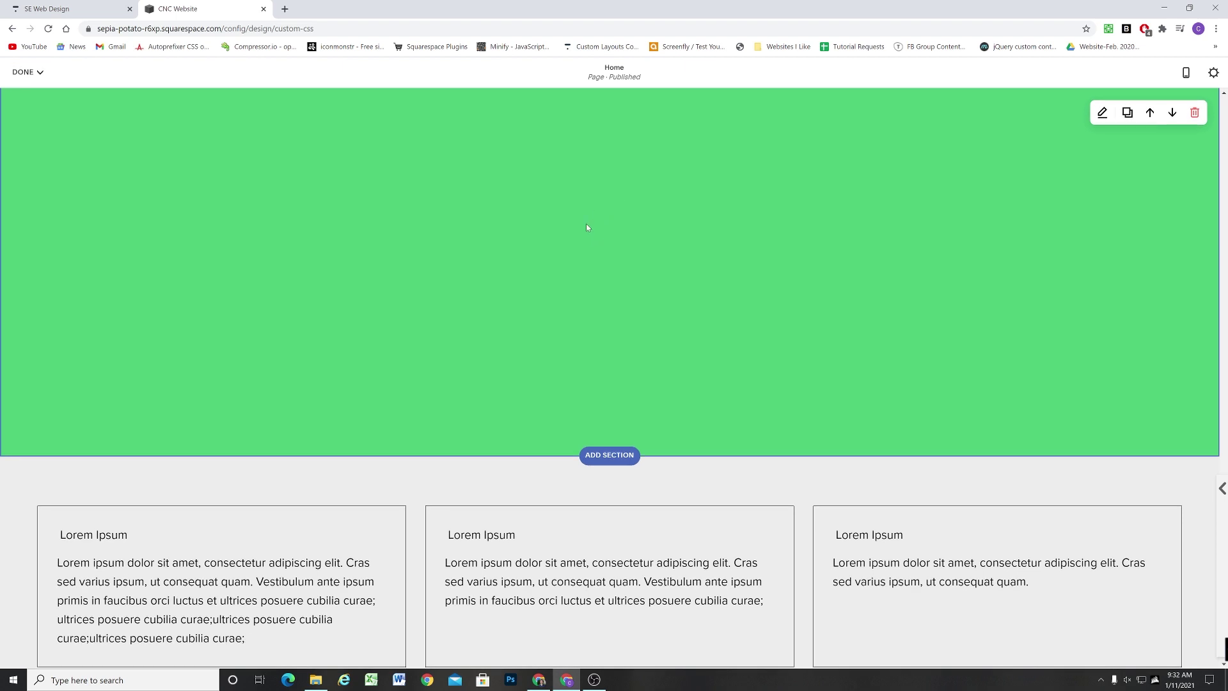
Step: Type 'This is My Headline' in the new text block as a Heading 2
{"action": "left_click", "coordinate": [40, 263]}
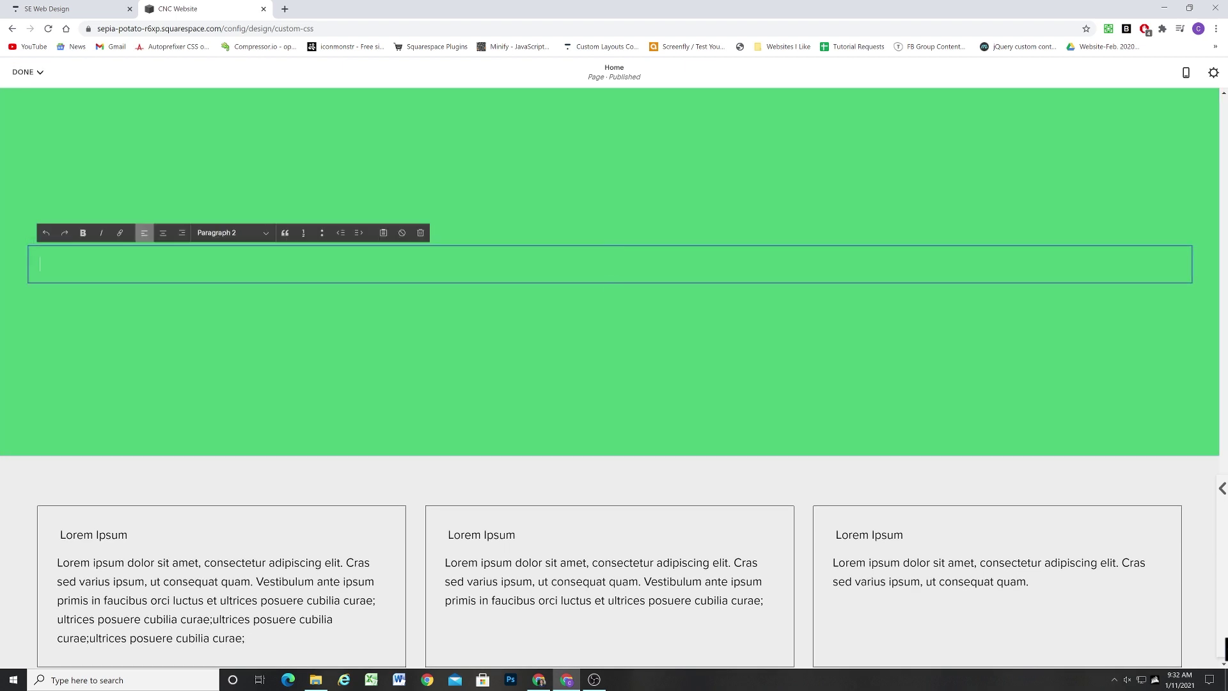
{"action": "type", "text": "This is my Headline"}
{"action": "triple_click", "coordinate": [123, 255]}
{"action": "left_click", "coordinate": [220, 232]}
{"action": "left_click", "coordinate": [231, 254]}
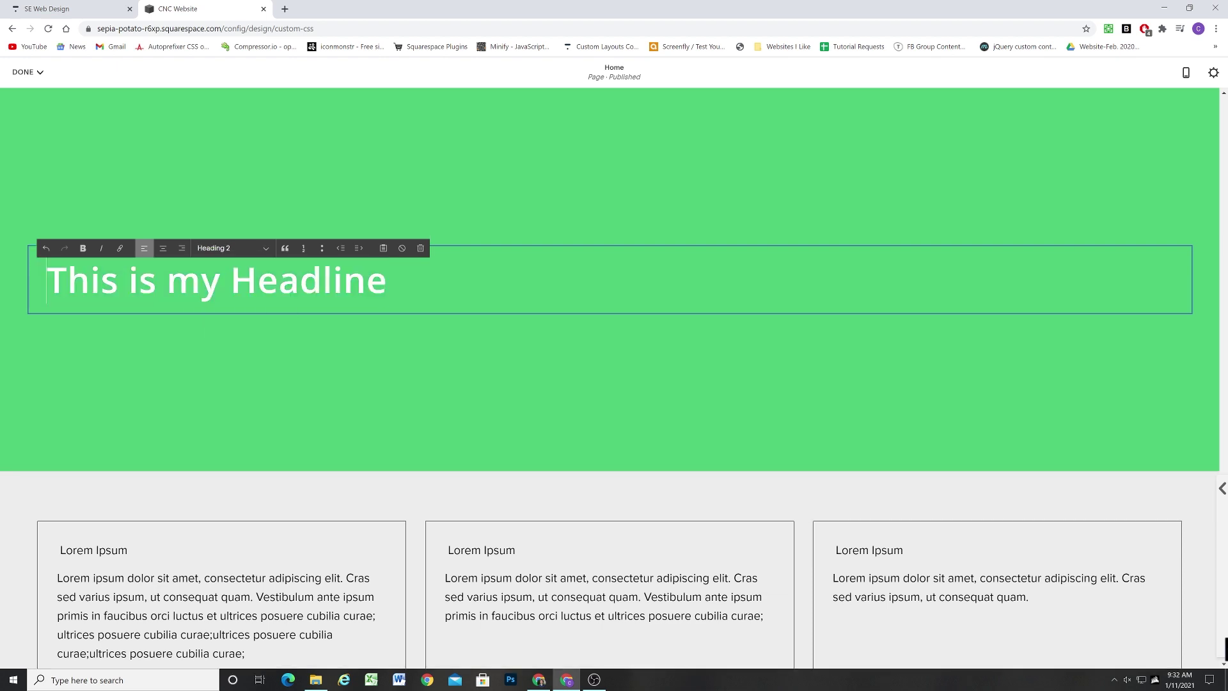
{"action": "key", "text": "BackSpace"}
{"action": "key", "text": "BackSpace"}
{"action": "type", "text": "M"}
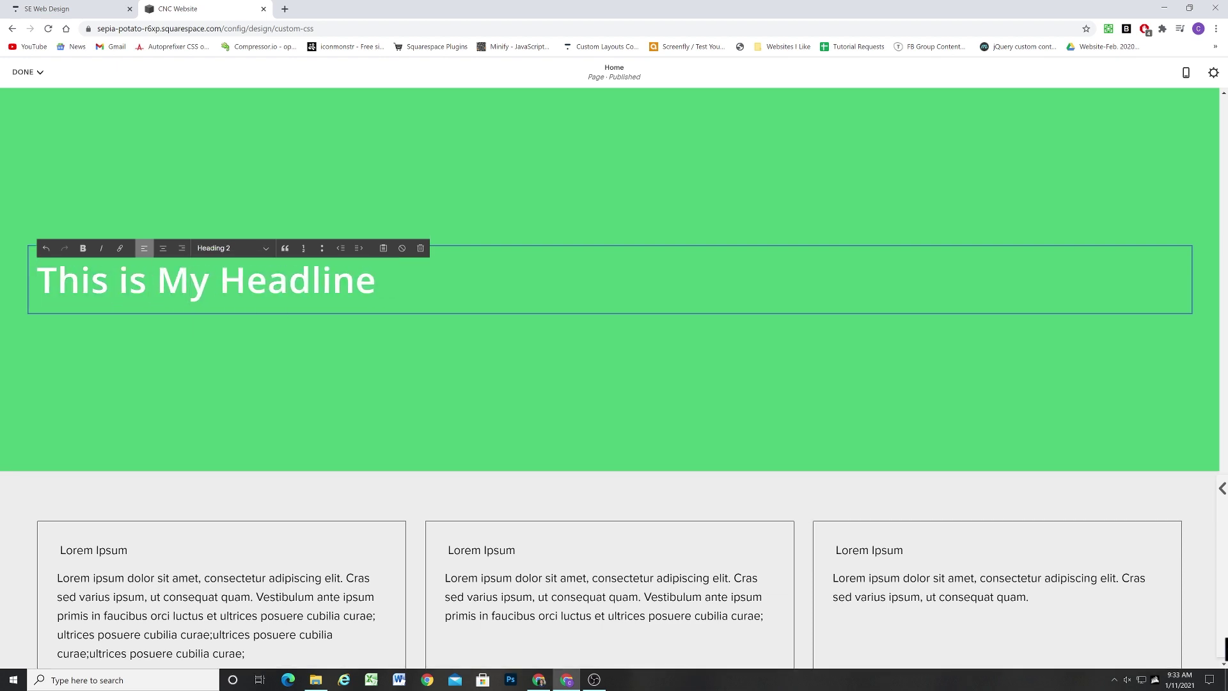
Step: Add three lines of placeholder paragraph text under the headline and finish editing
{"action": "key", "text": "Return"}
{"action": "type", "text": ";laskdjflksa jlskdj sldhf"}
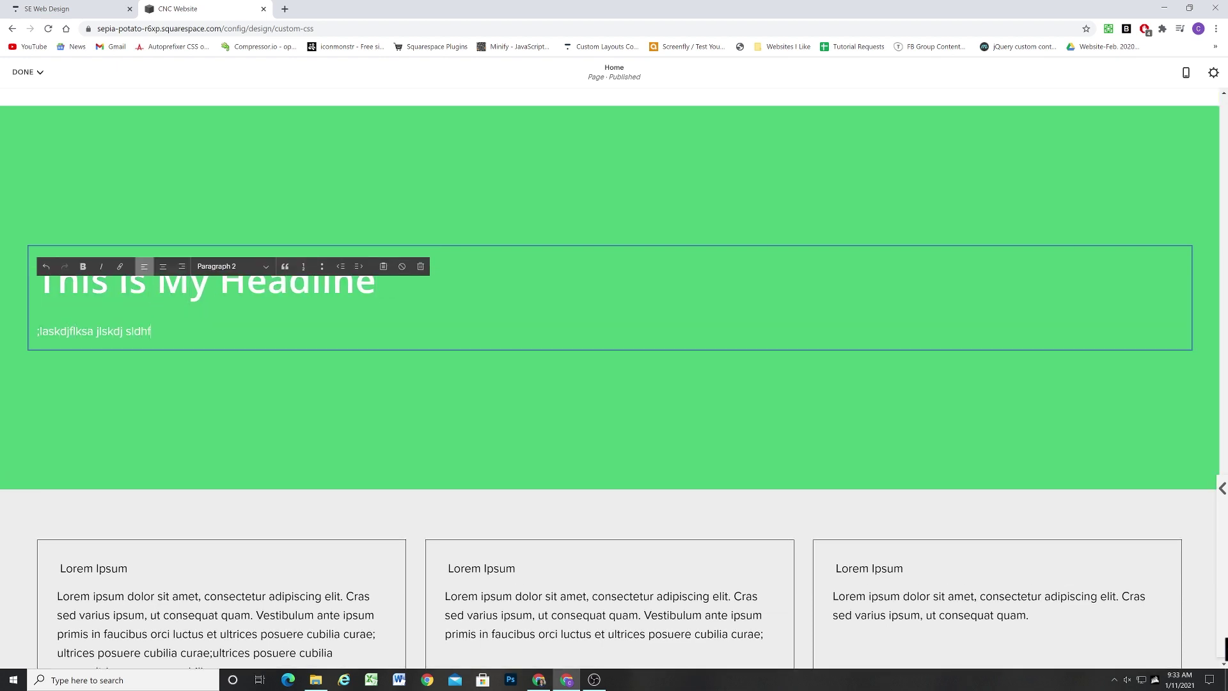
{"action": "type", "text": "kl k;sjdhfk shdfkl;j l'skjdf s;djf s;dlfj "}
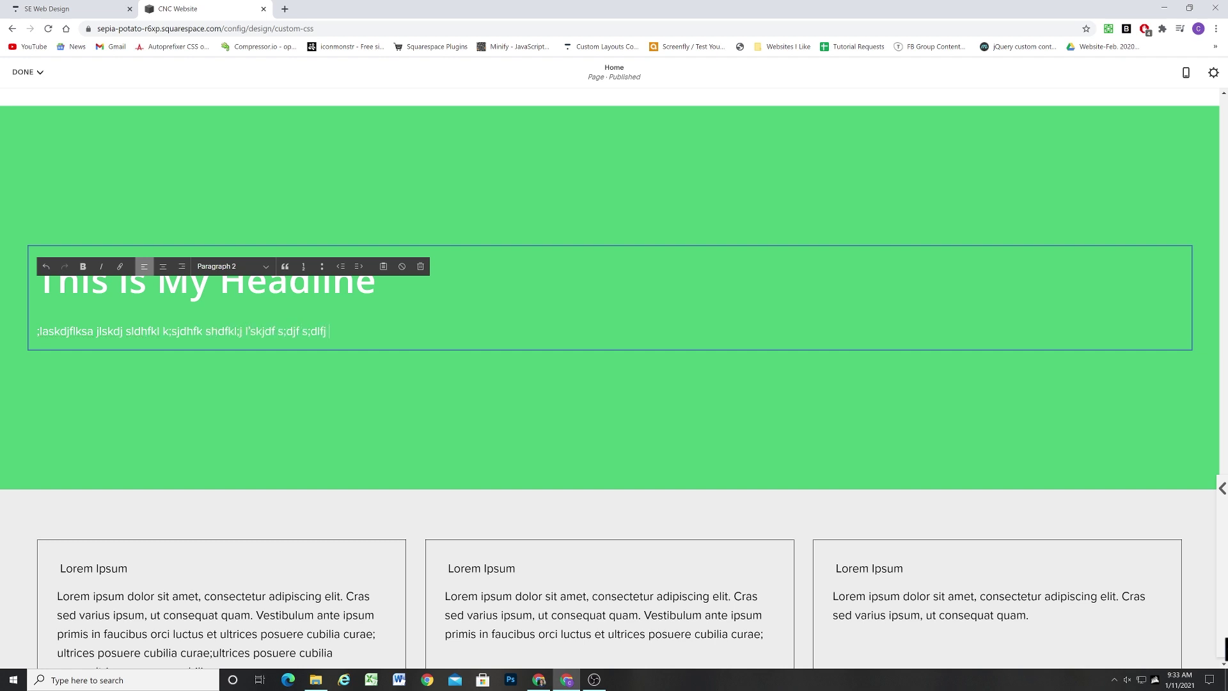
{"action": "type", "text": "'lsdkljf 'lksdjflksjdf lskdjf l'sdkjf sdfj lsdjf"}
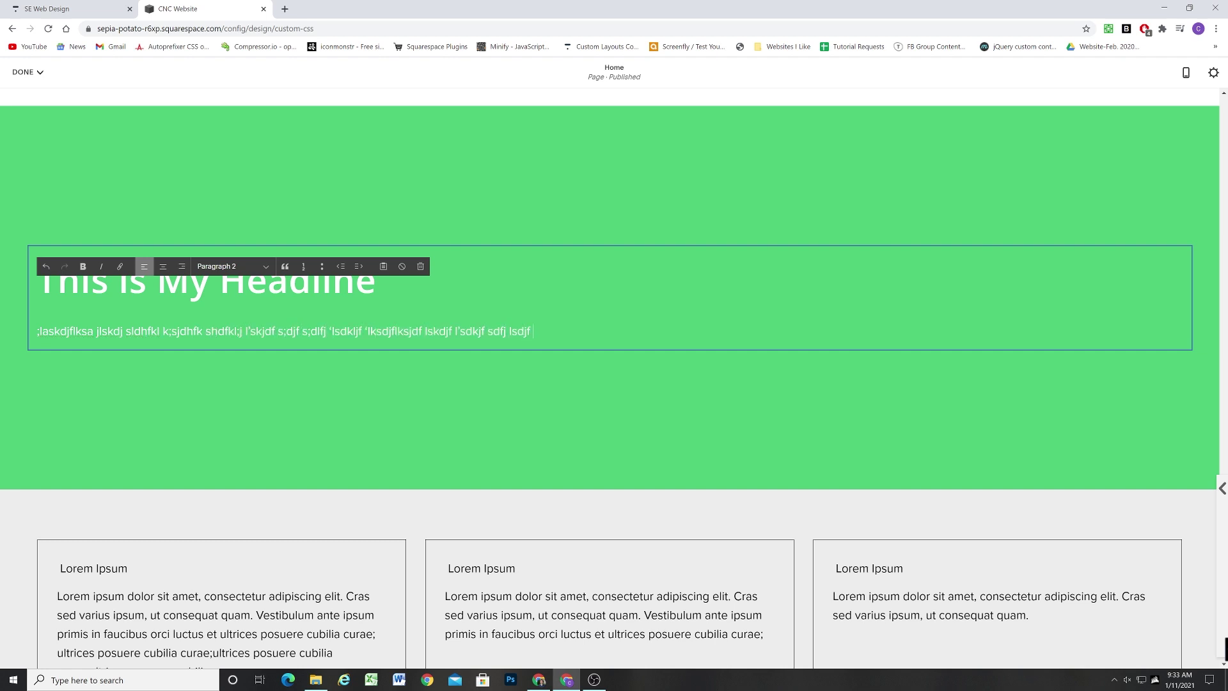
{"action": "key", "text": "Return"}
{"action": "type", "text": "s;dlfj lskdjf lskdjf"}
{"action": "key", "text": "Return"}
{"action": "type", "text": "s'dfkj sdklfj"}
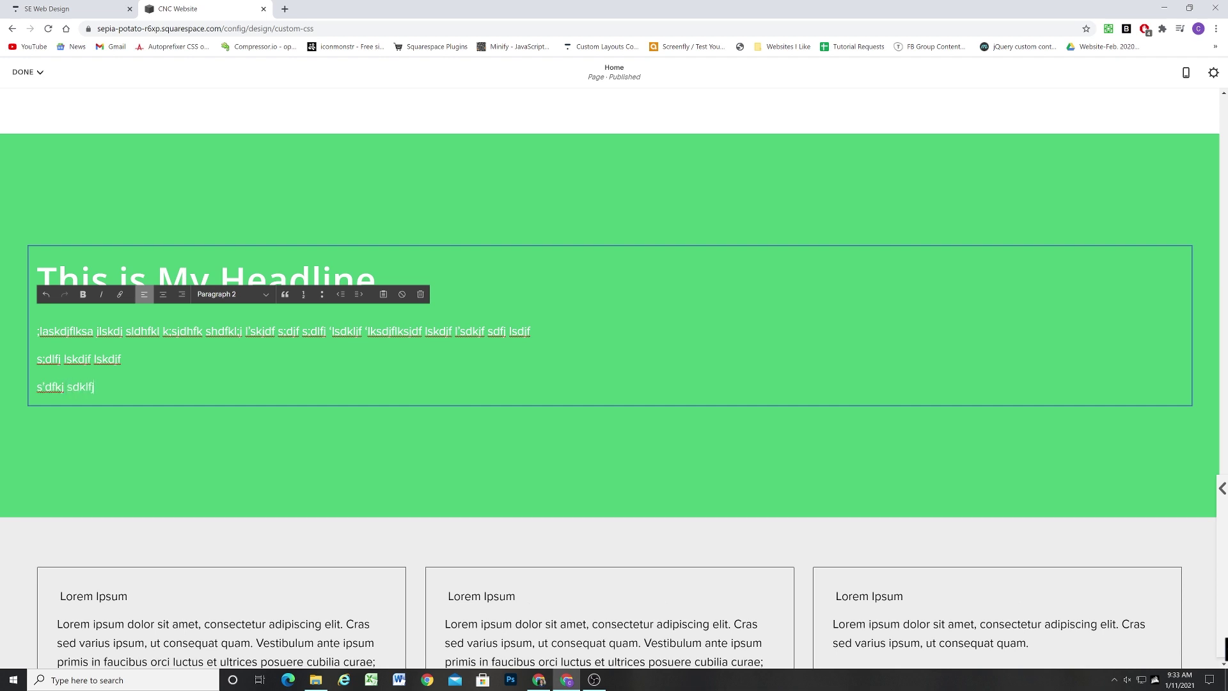
{"action": "type", "text": " lskdjf"}
{"action": "left_click", "coordinate": [124, 425]}
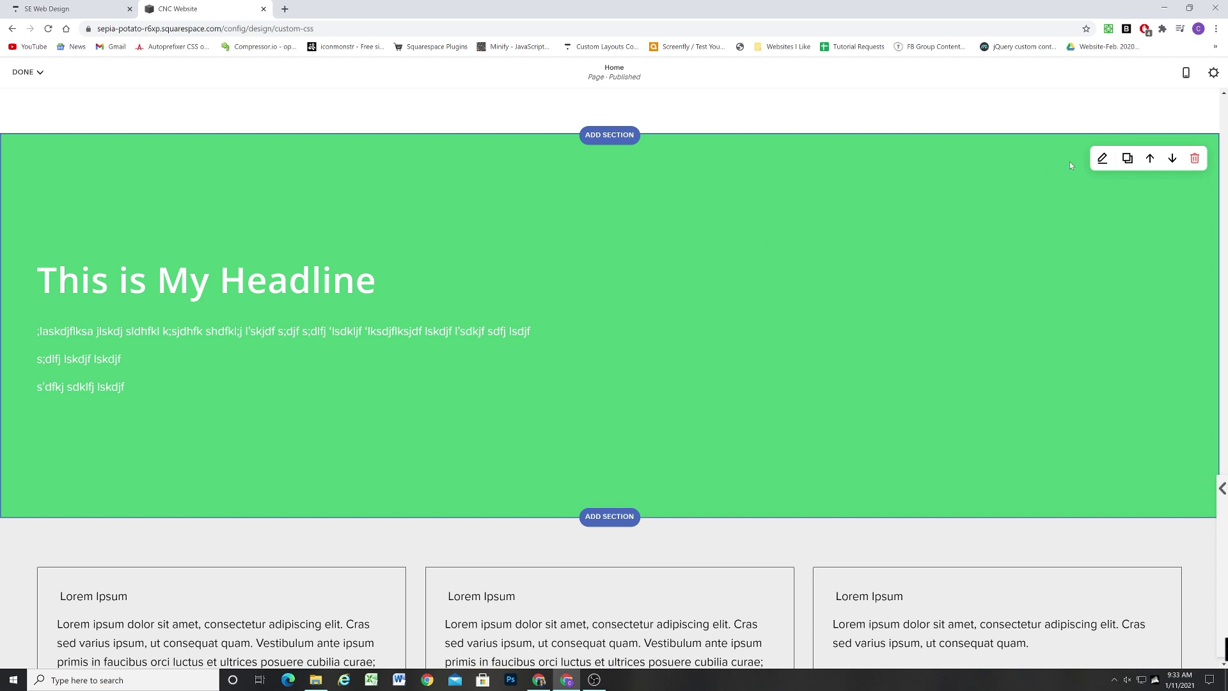
Step: Set the imported forklift photo as the section background and save the page
{"action": "left_click", "coordinate": [1101, 157]}
{"action": "left_click", "coordinate": [1123, 175]}
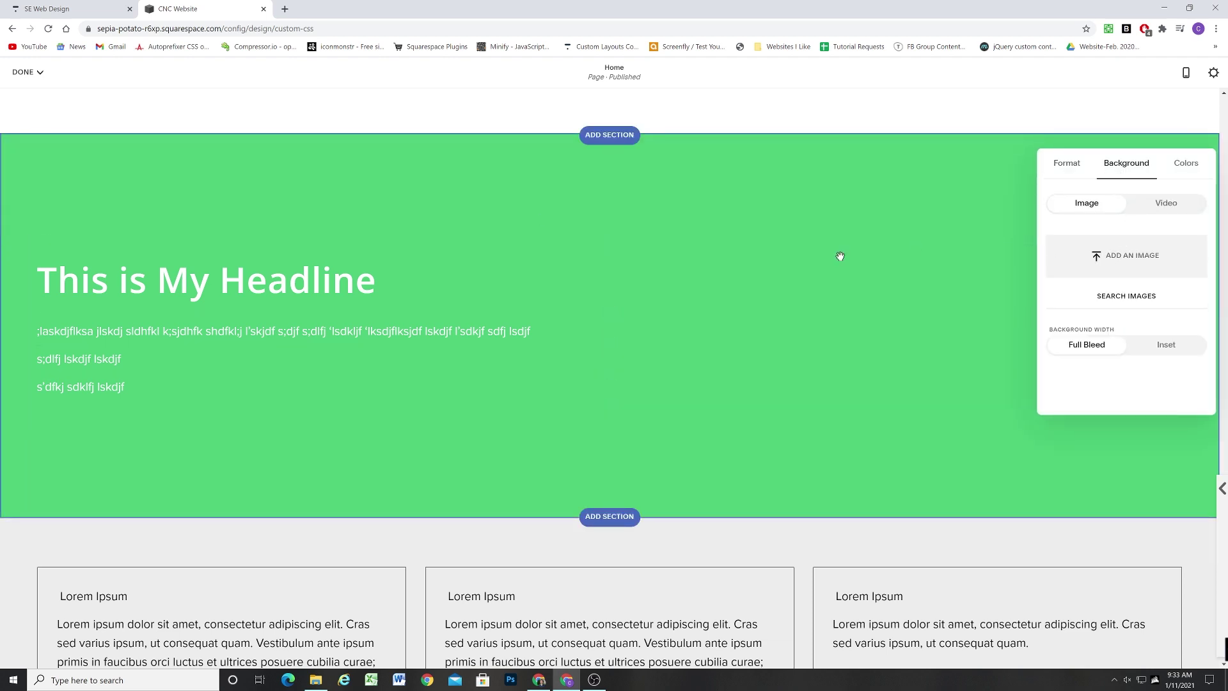
{"action": "left_click", "coordinate": [1125, 296]}
{"action": "left_click", "coordinate": [709, 128]}
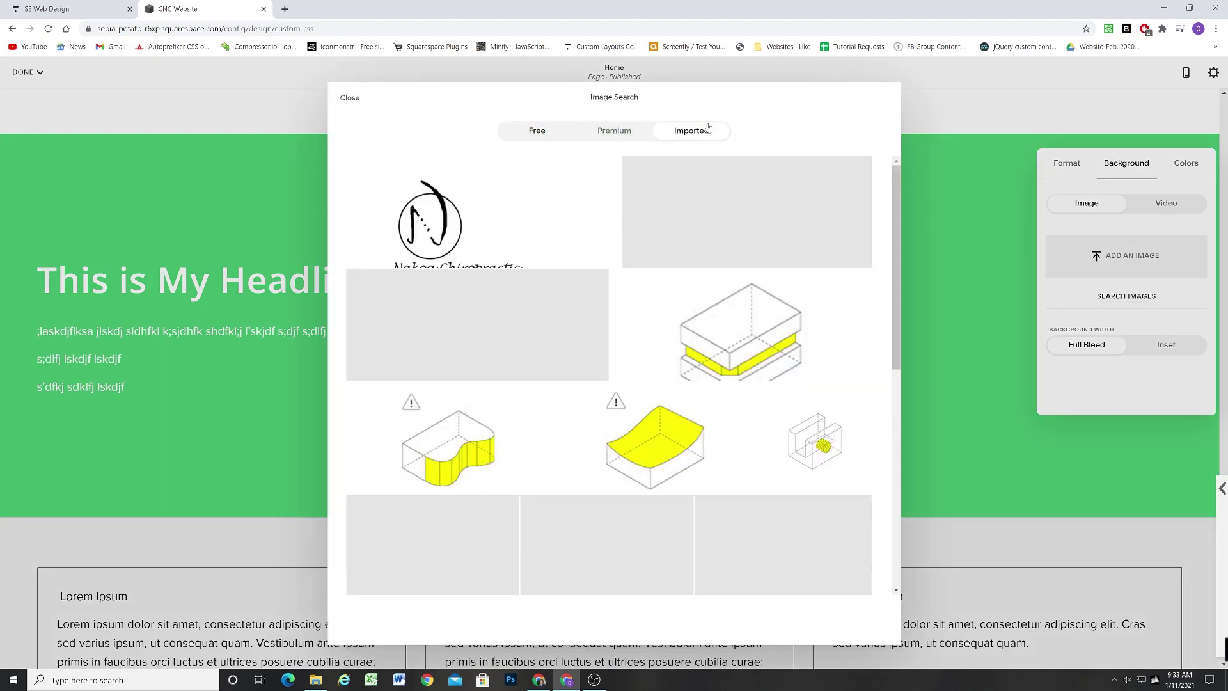
{"action": "scroll", "coordinate": [577, 237], "scroll_direction": "down", "scroll_amount": 4}
{"action": "scroll", "coordinate": [577, 237], "scroll_direction": "down", "scroll_amount": 2}
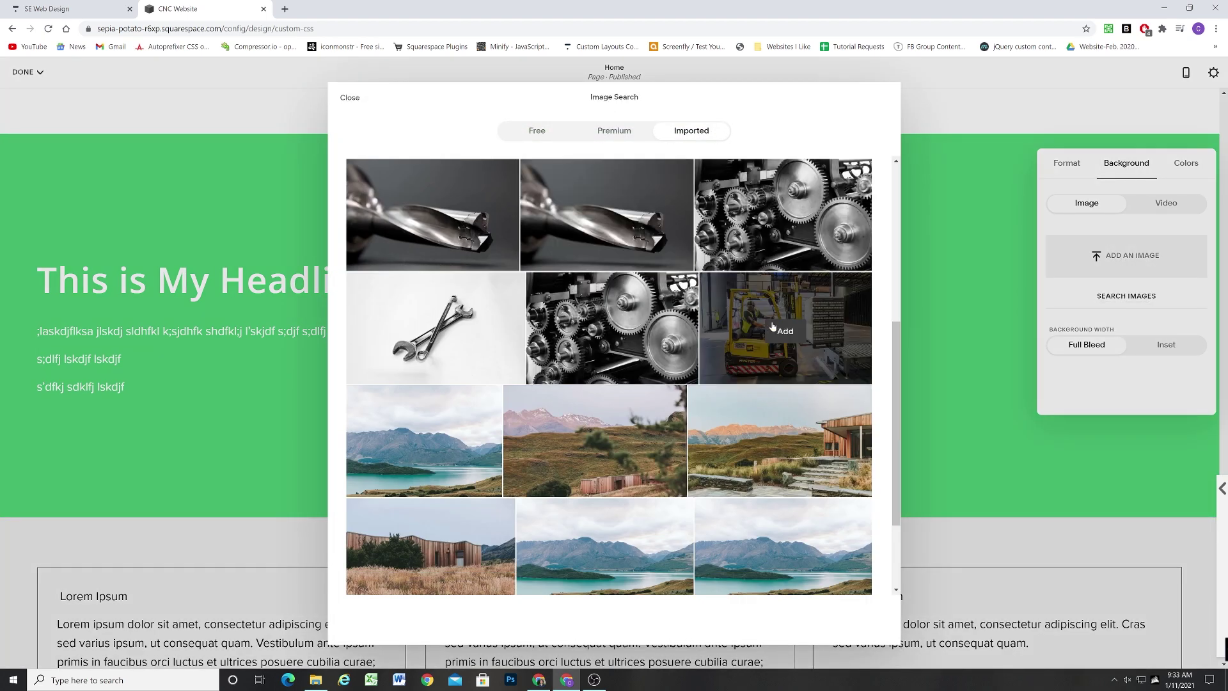
{"action": "left_click", "coordinate": [786, 331]}
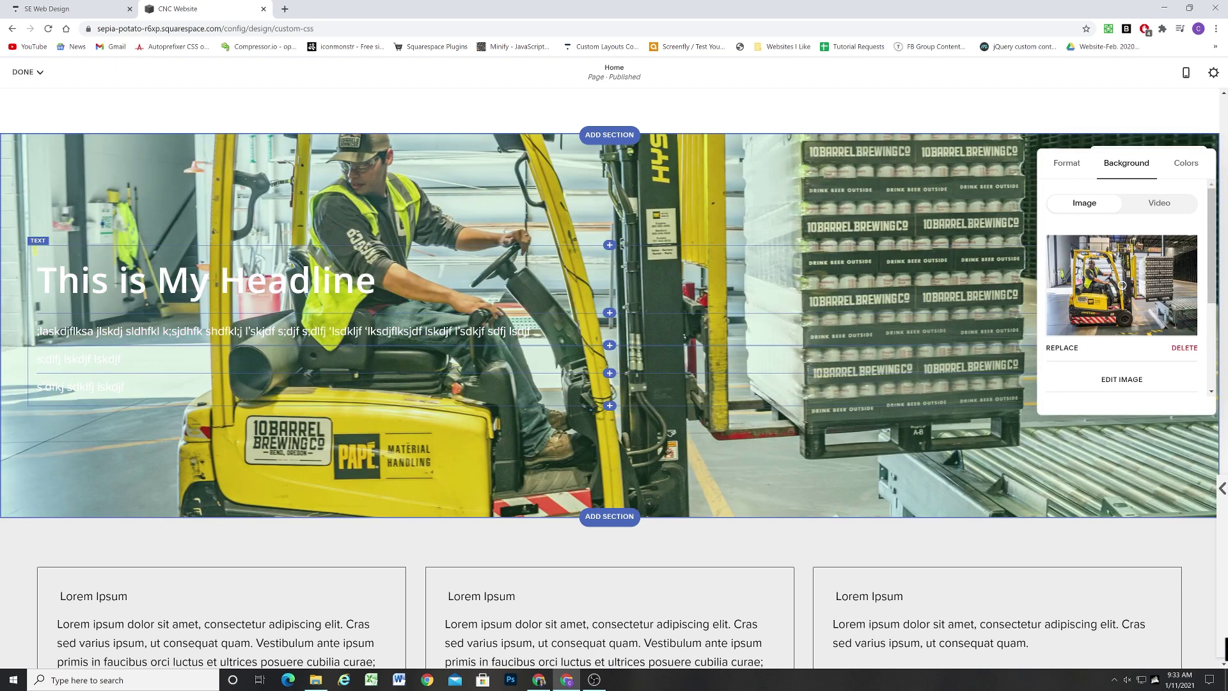
{"action": "left_click", "coordinate": [694, 197]}
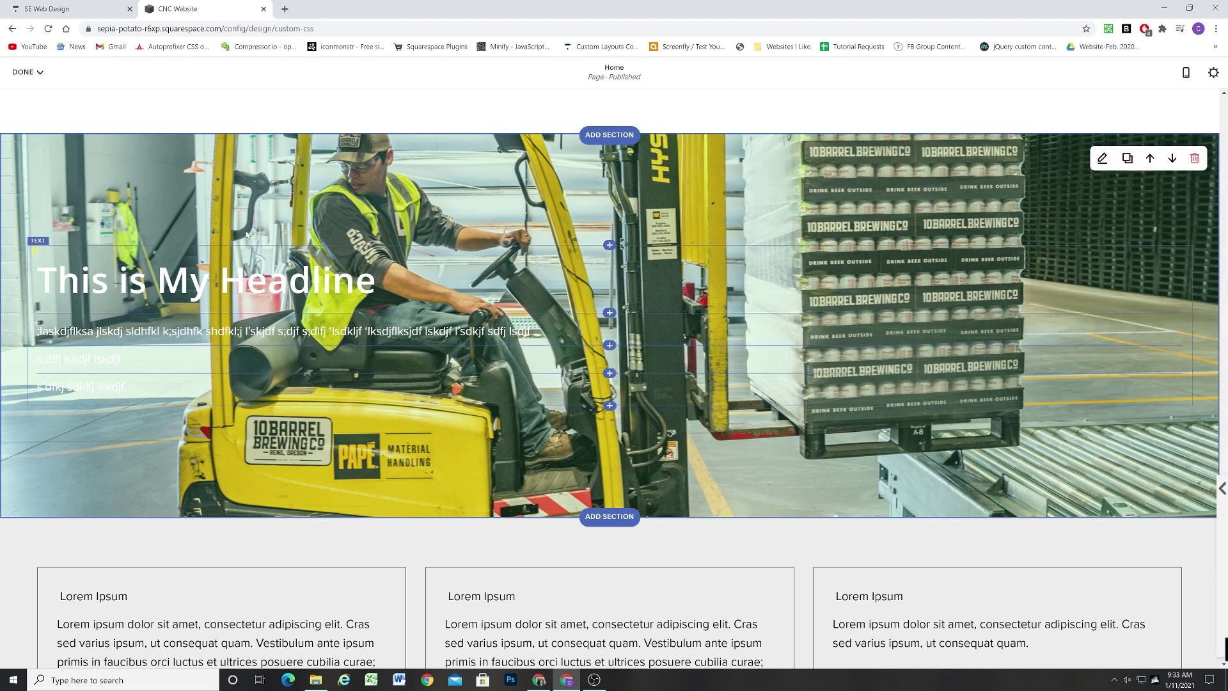
{"action": "left_click", "coordinate": [23, 72]}
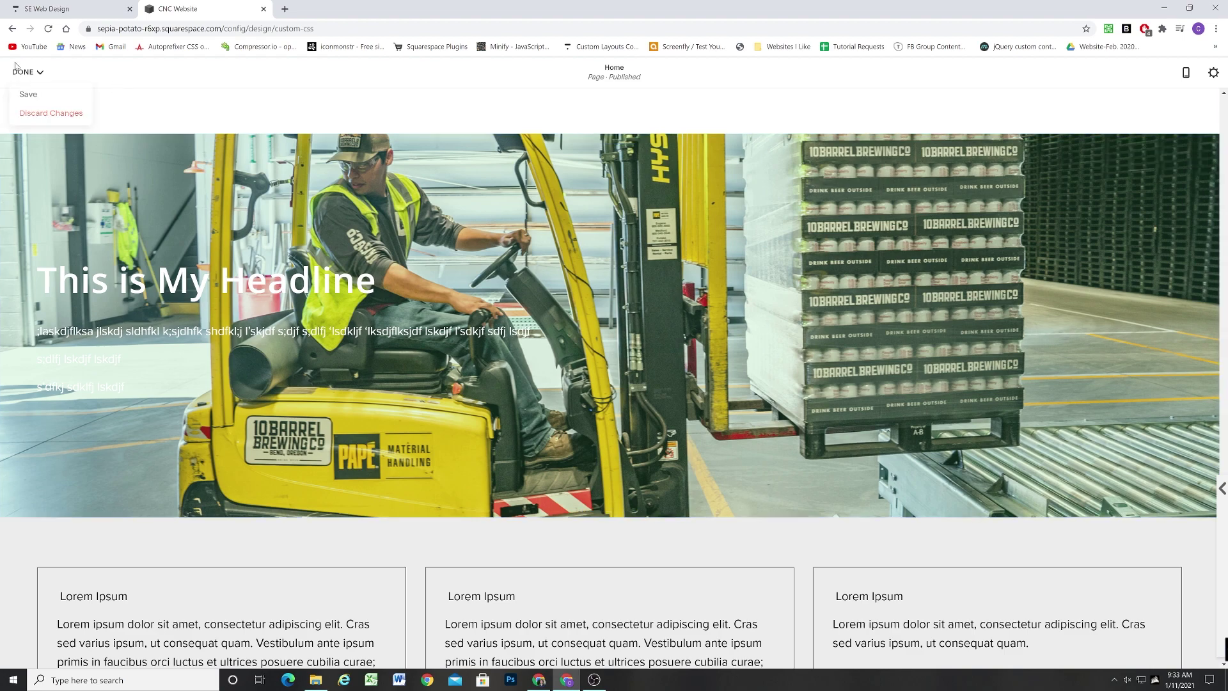
{"action": "left_click", "coordinate": [34, 94]}
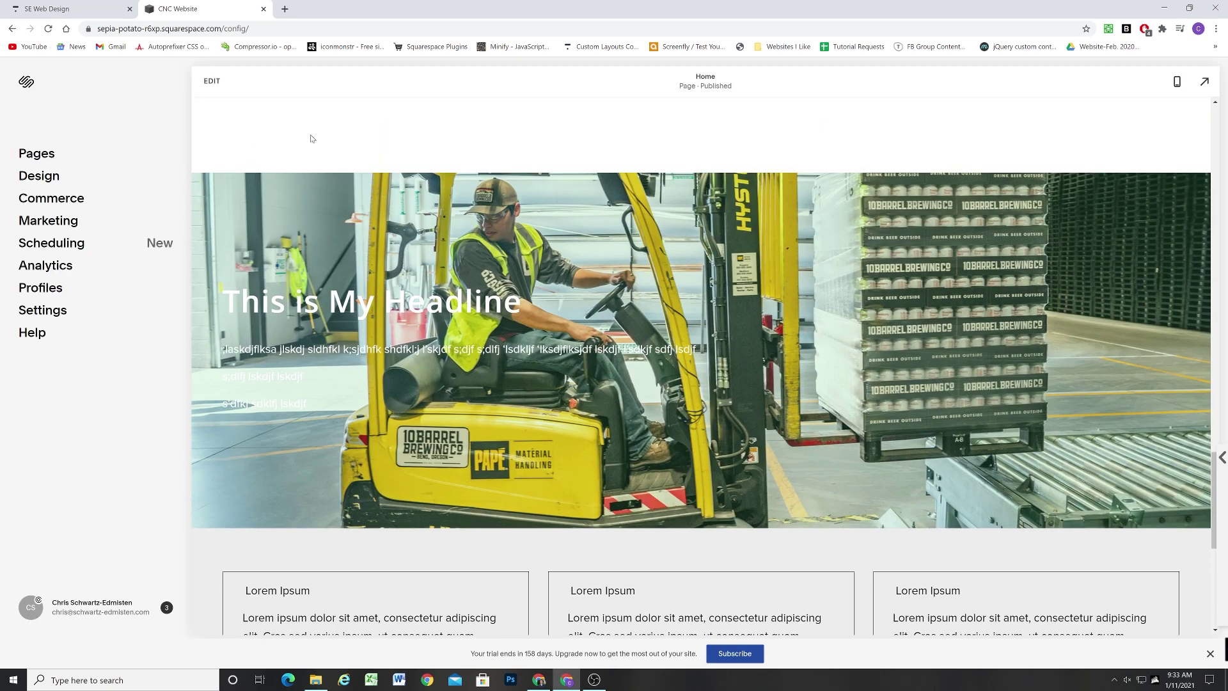
Step: Set the section's custom content width to 47, align content right, and save
{"action": "scroll", "coordinate": [733, 332], "scroll_direction": "down", "scroll_amount": 20}
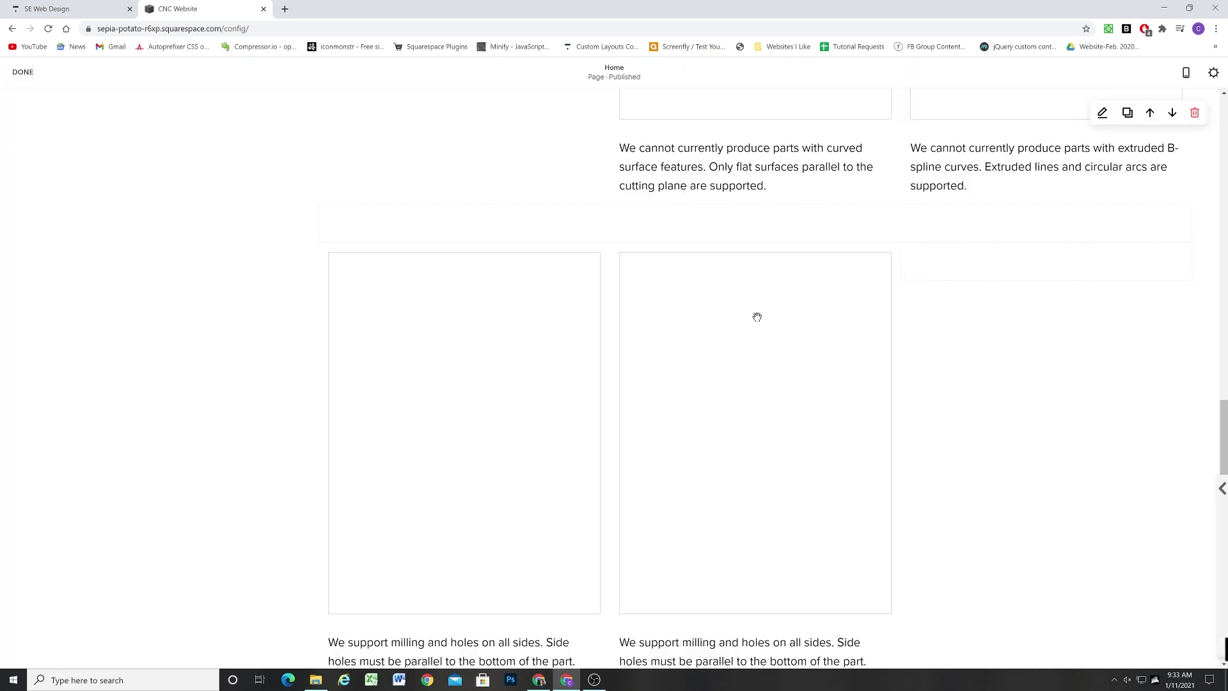
{"action": "scroll", "coordinate": [720, 345], "scroll_direction": "down", "scroll_amount": 3}
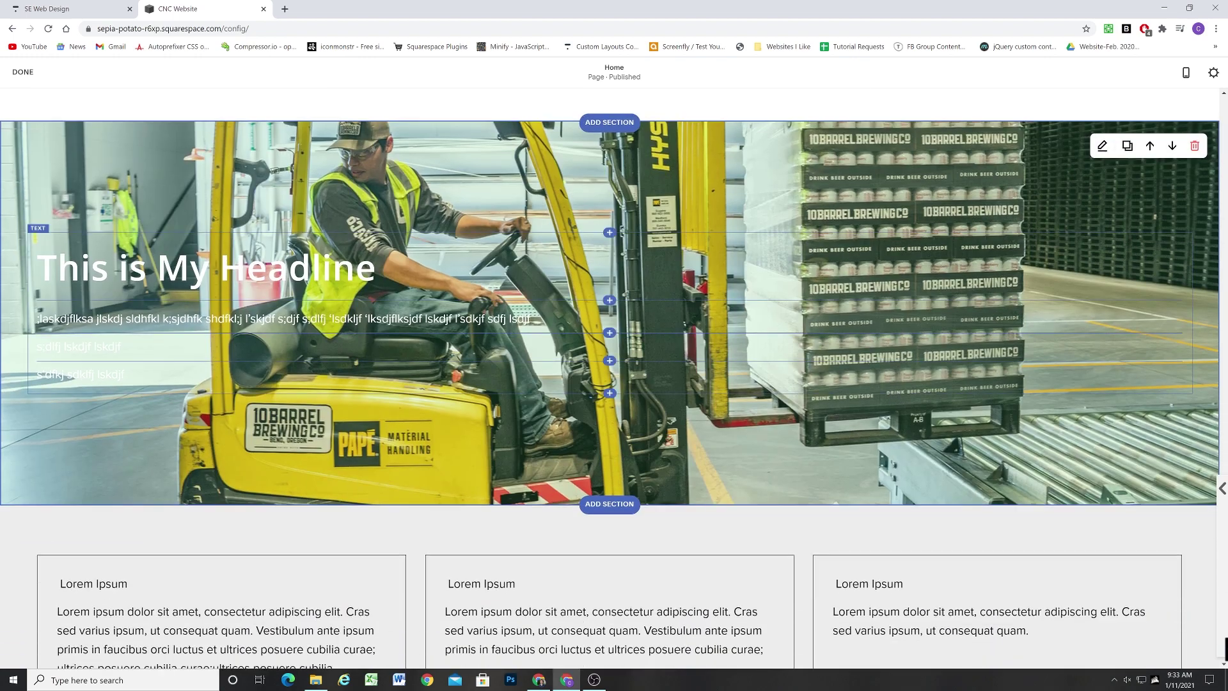
{"action": "left_click", "coordinate": [1101, 149]}
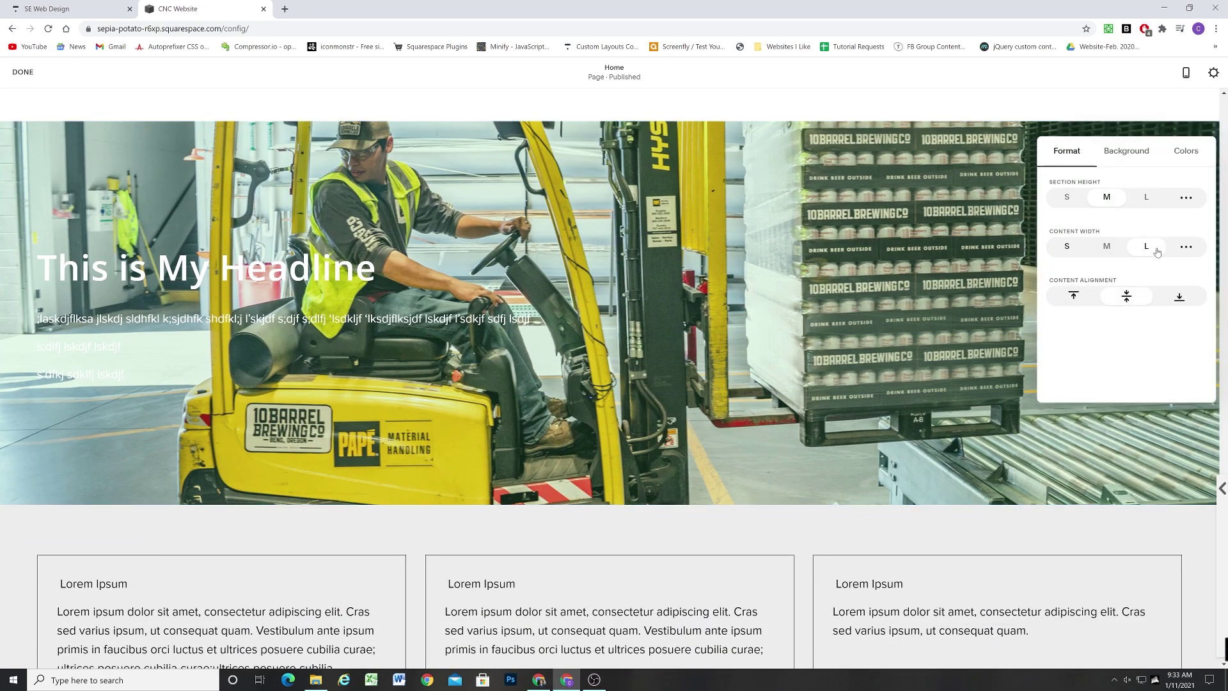
{"action": "left_click", "coordinate": [1185, 247]}
{"action": "left_click", "coordinate": [1188, 271]}
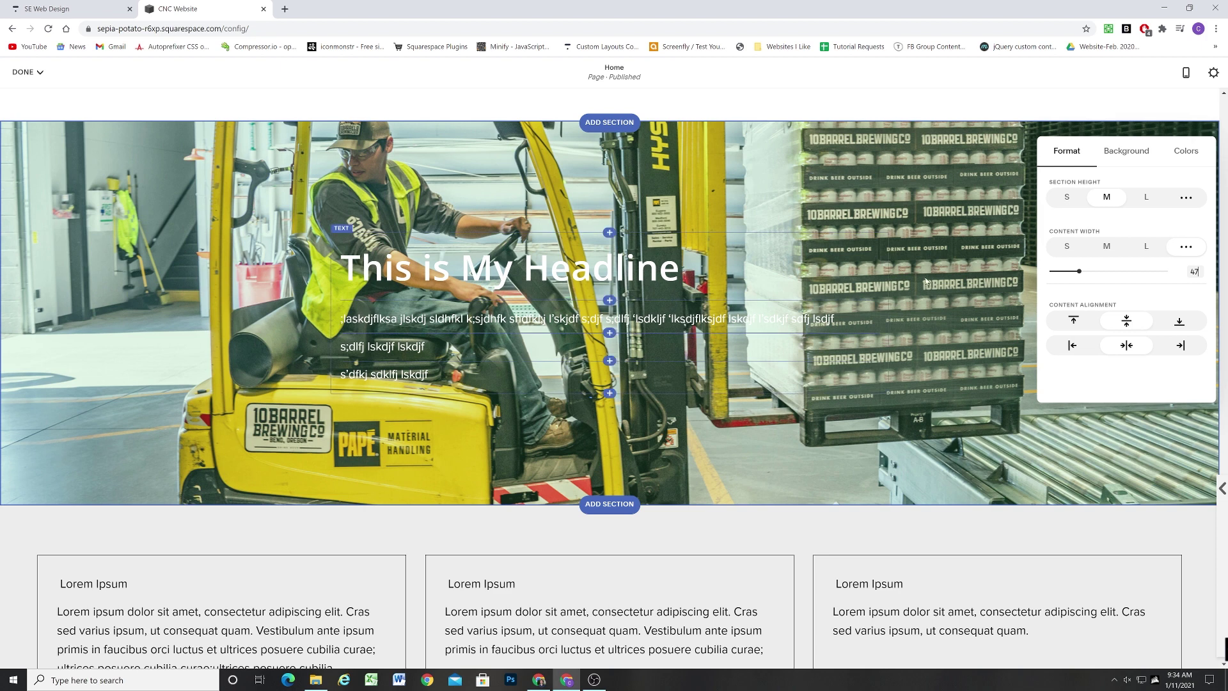
{"action": "left_click", "coordinate": [1182, 345]}
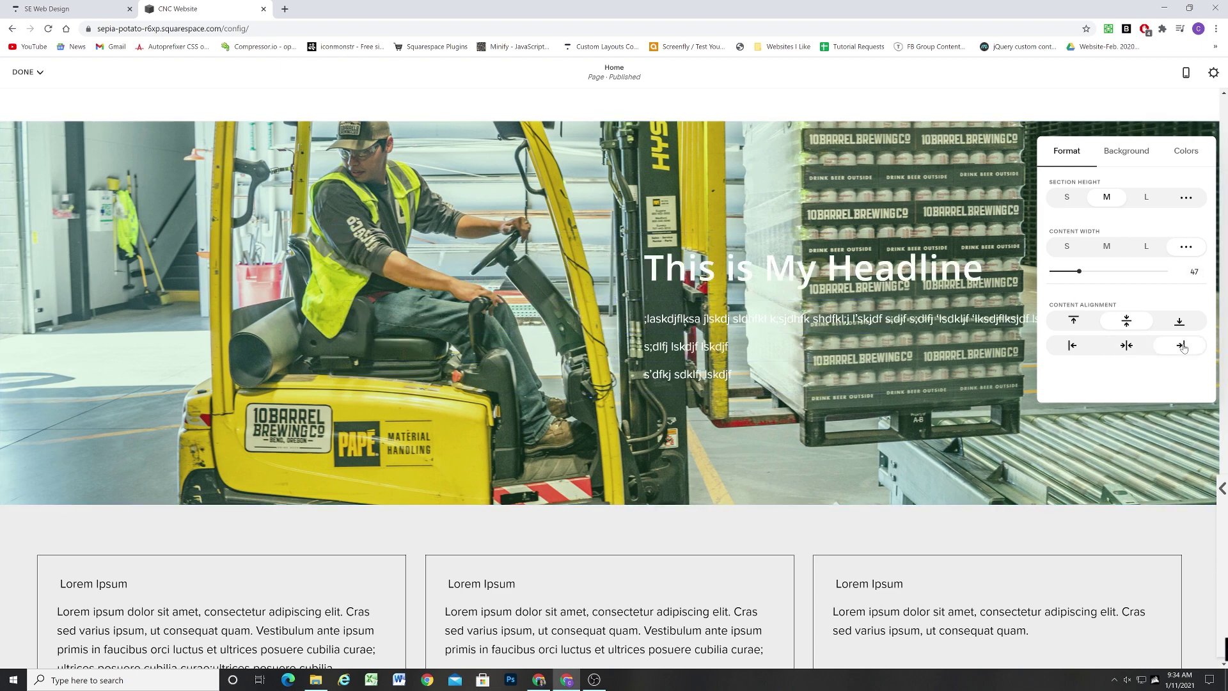
{"action": "left_click", "coordinate": [109, 212]}
{"action": "left_click", "coordinate": [25, 71]}
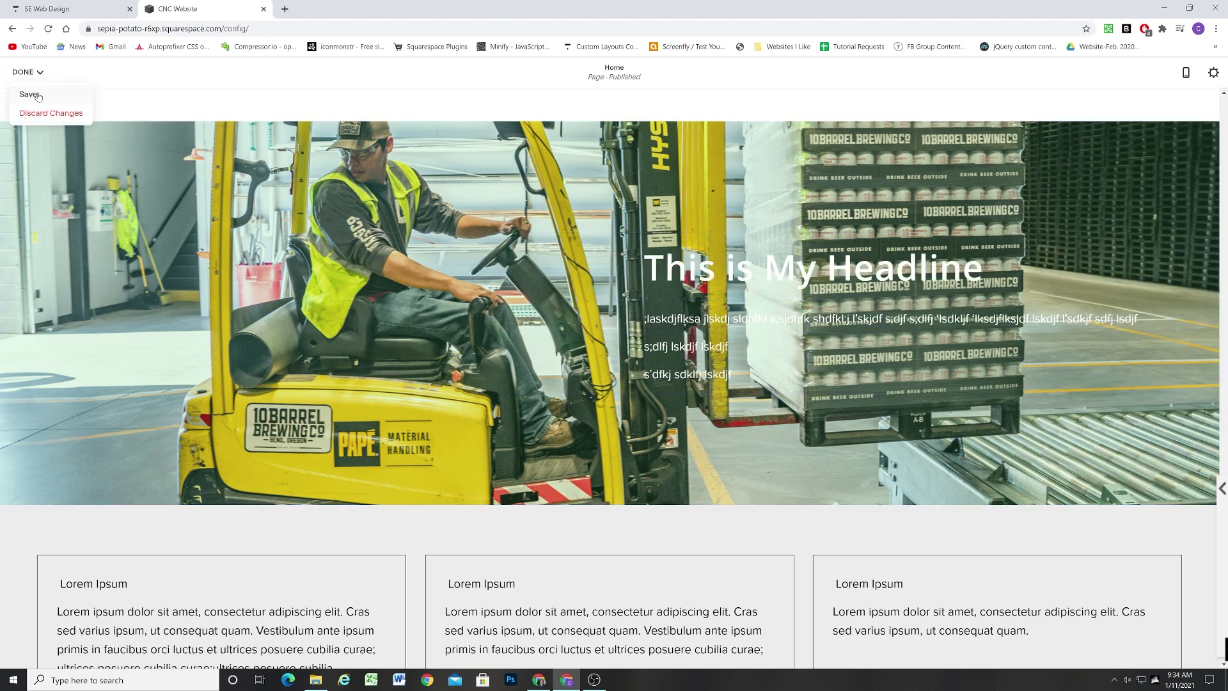
{"action": "left_click", "coordinate": [19, 93]}
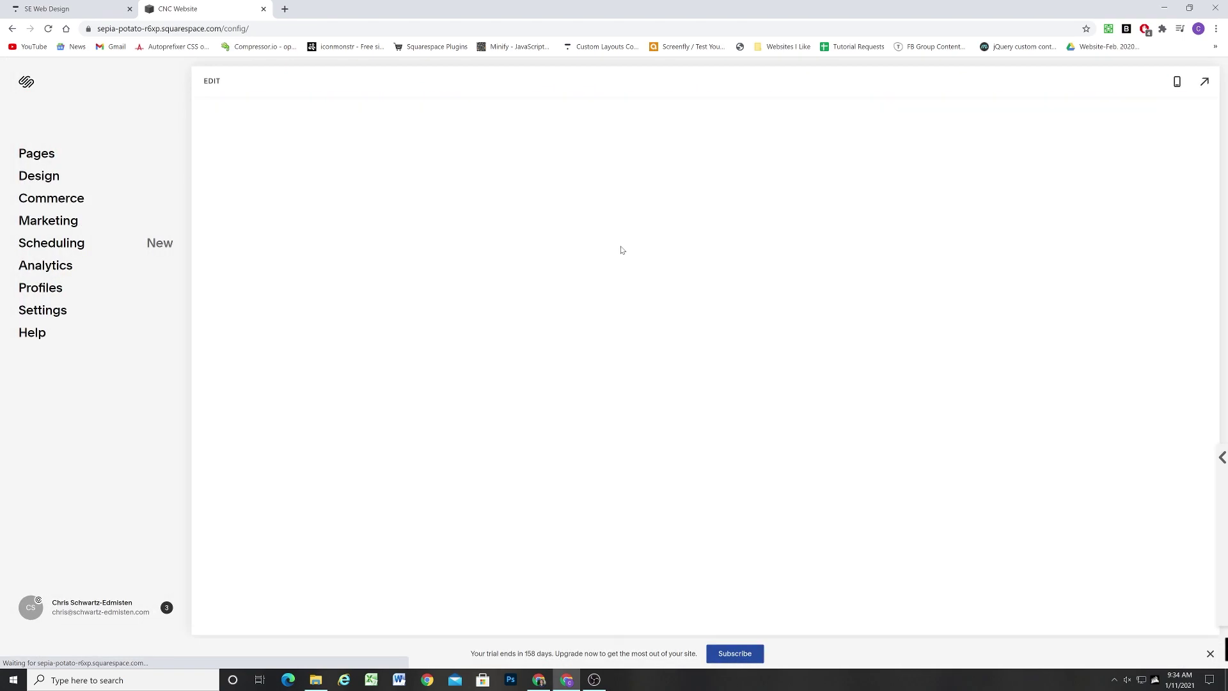
Step: Check the forklift photo and green headline in mobile and desktop previews, then resume editing
{"action": "scroll", "coordinate": [630, 273], "scroll_direction": "up", "scroll_amount": 5}
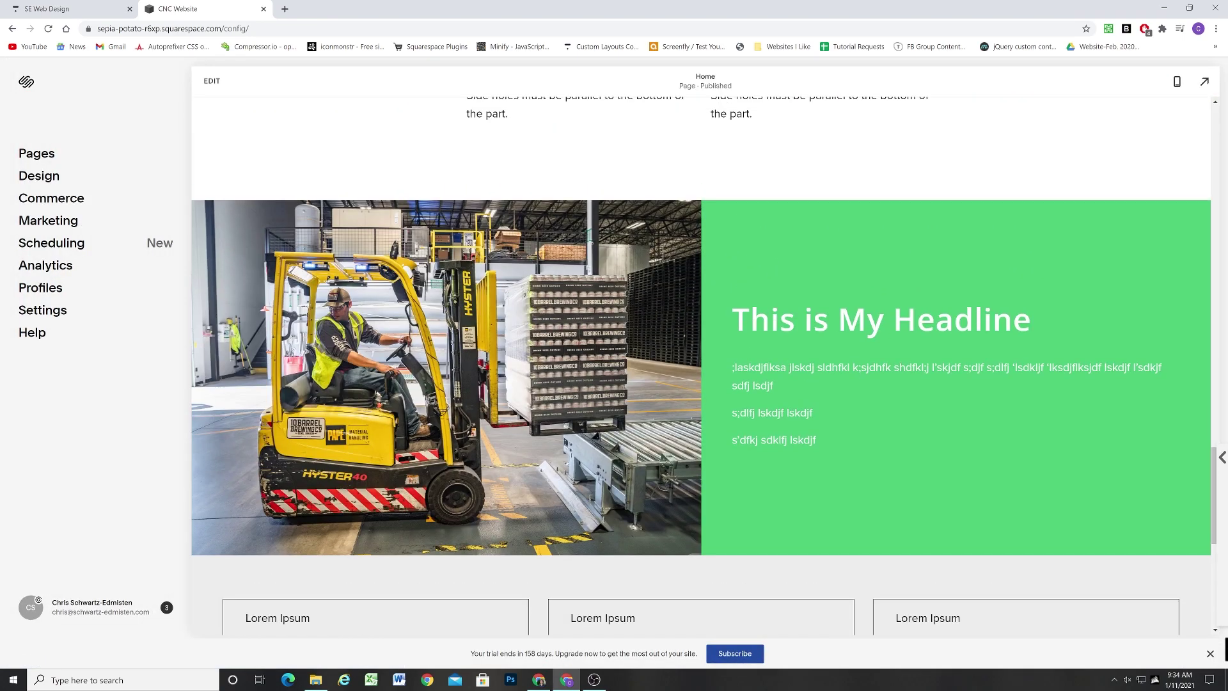
{"action": "left_click", "coordinate": [1177, 82]}
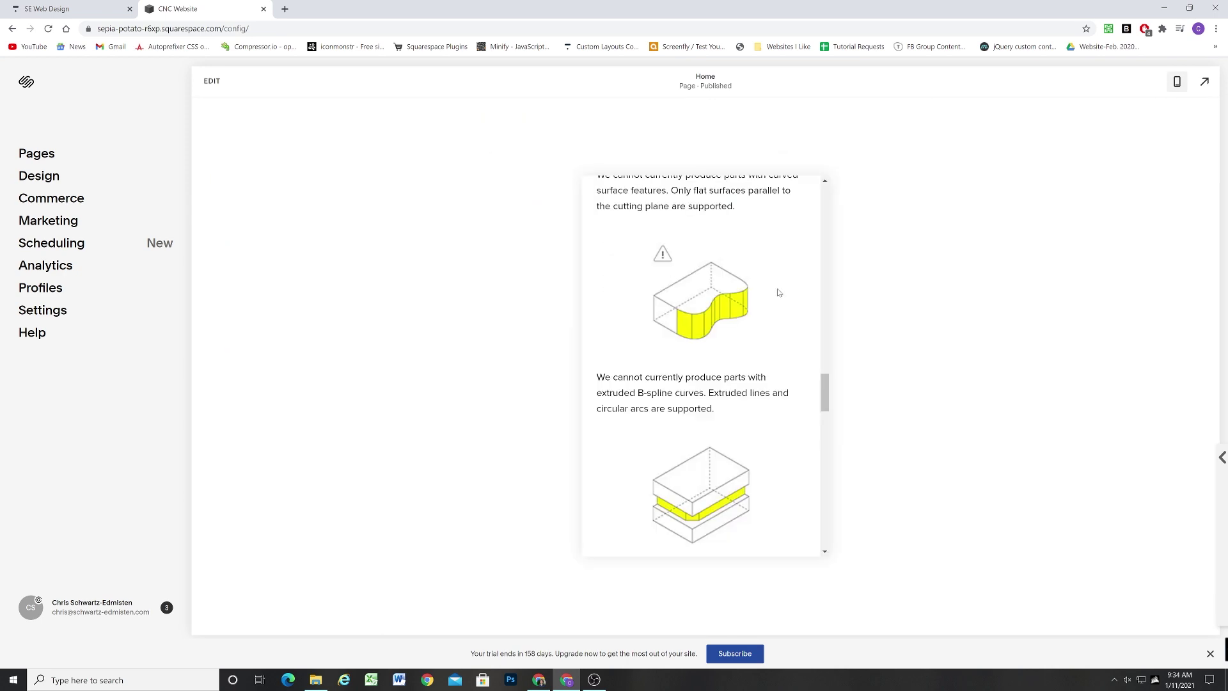
{"action": "scroll", "coordinate": [734, 313], "scroll_direction": "up", "scroll_amount": 5}
{"action": "scroll", "coordinate": [734, 313], "scroll_direction": "down", "scroll_amount": 10}
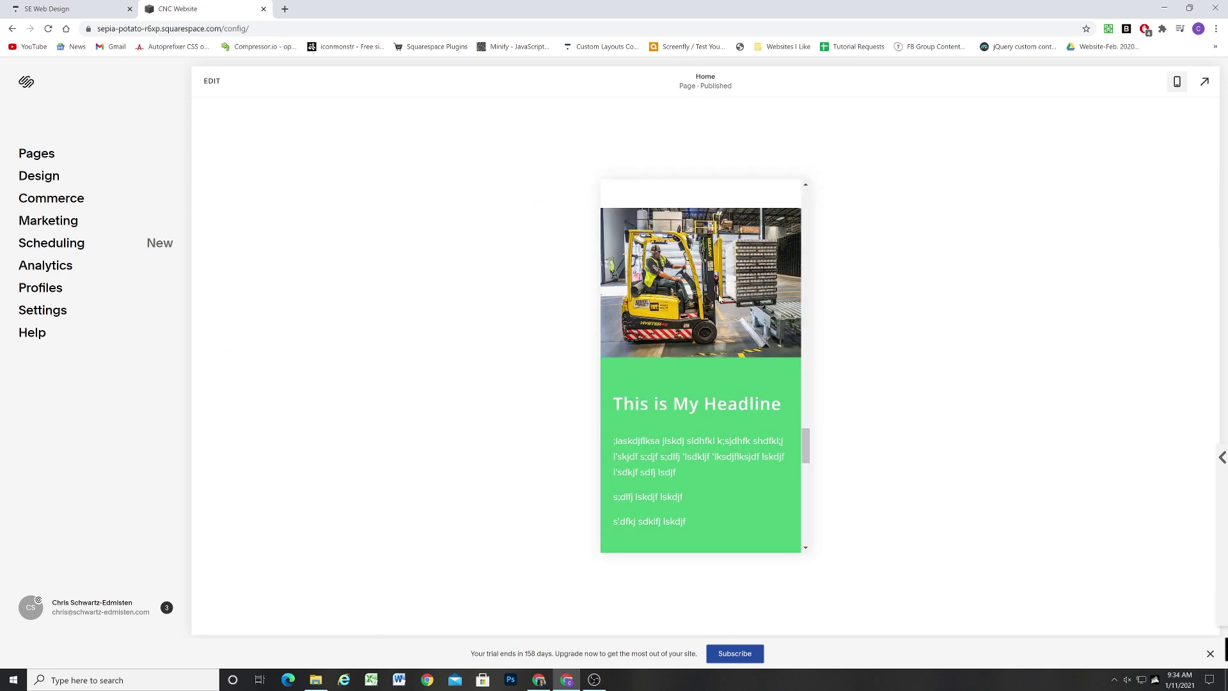
{"action": "scroll", "coordinate": [694, 323], "scroll_direction": "down", "scroll_amount": 3}
{"action": "scroll", "coordinate": [695, 325], "scroll_direction": "up", "scroll_amount": 5}
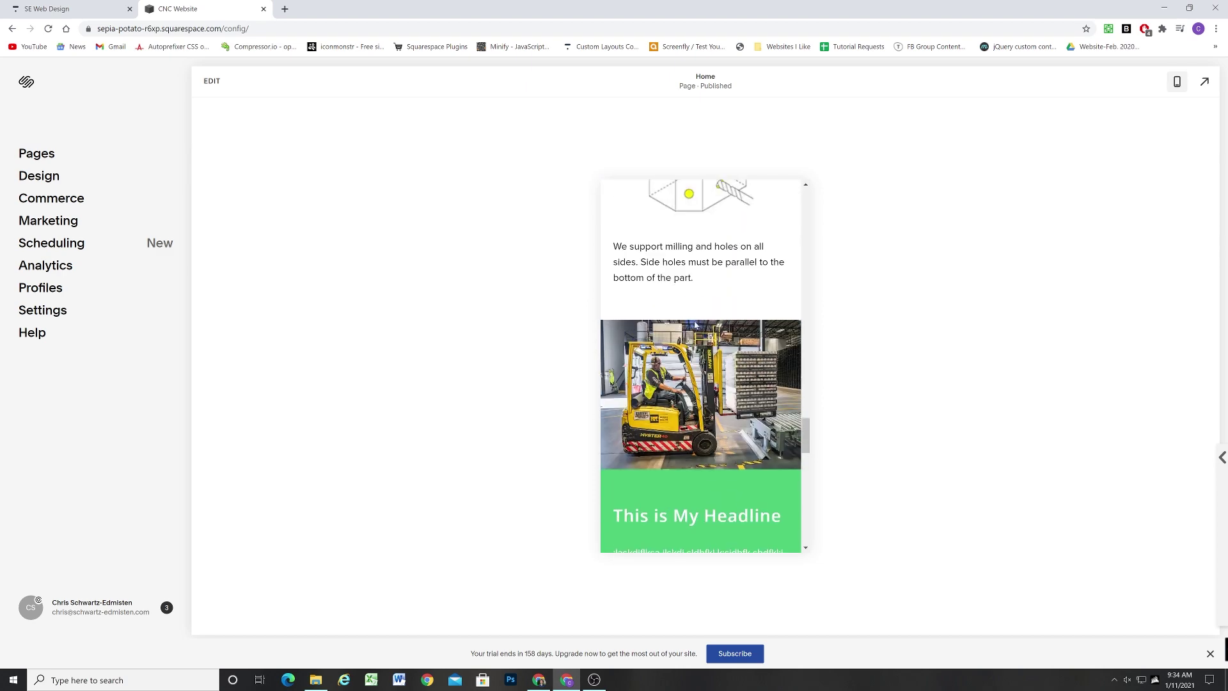
{"action": "left_click", "coordinate": [1175, 84]}
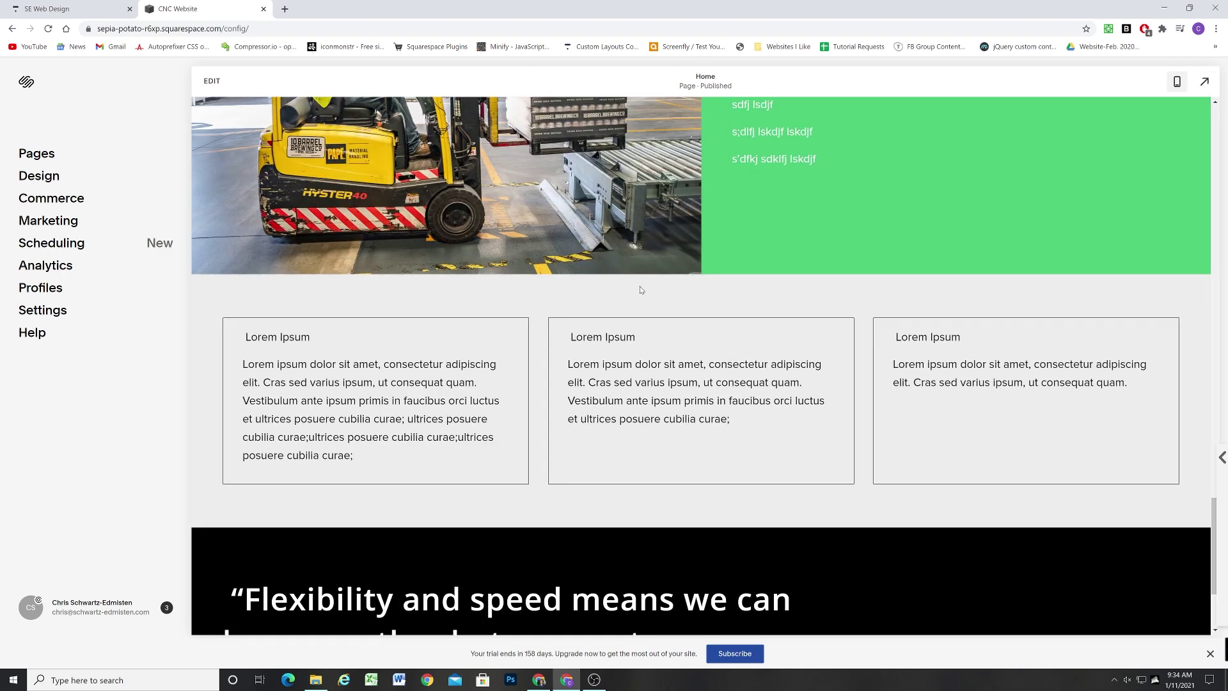
{"action": "scroll", "coordinate": [474, 275], "scroll_direction": "up", "scroll_amount": 3}
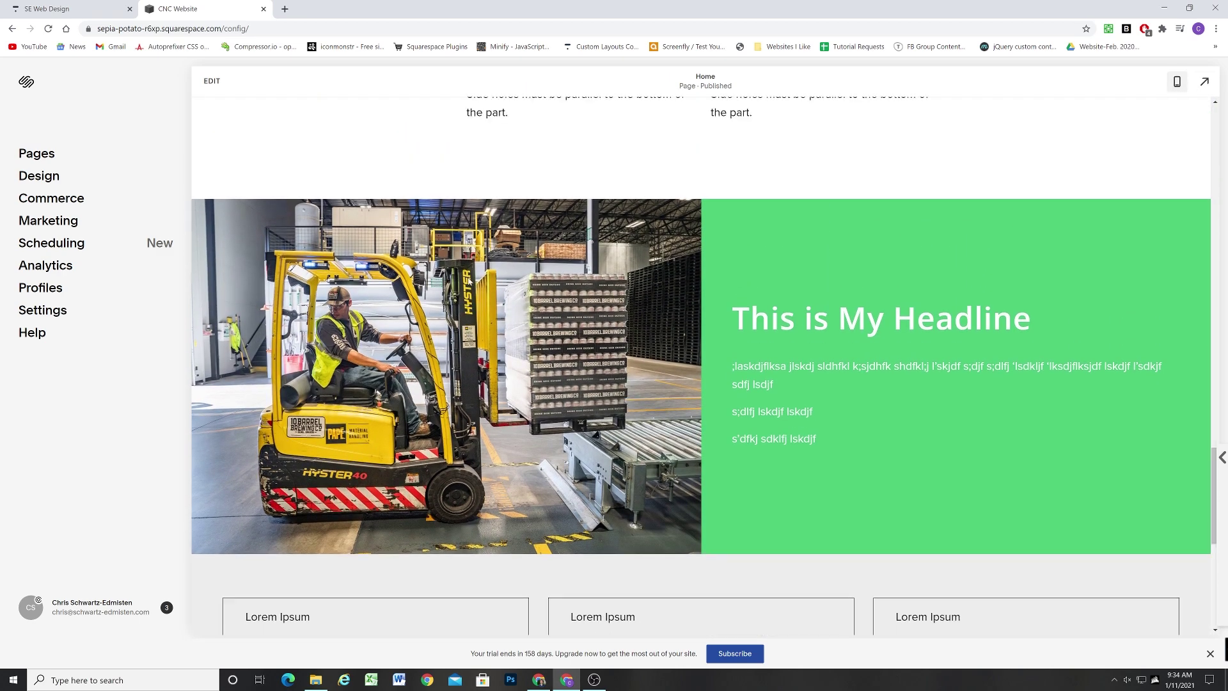
{"action": "left_click", "coordinate": [213, 81]}
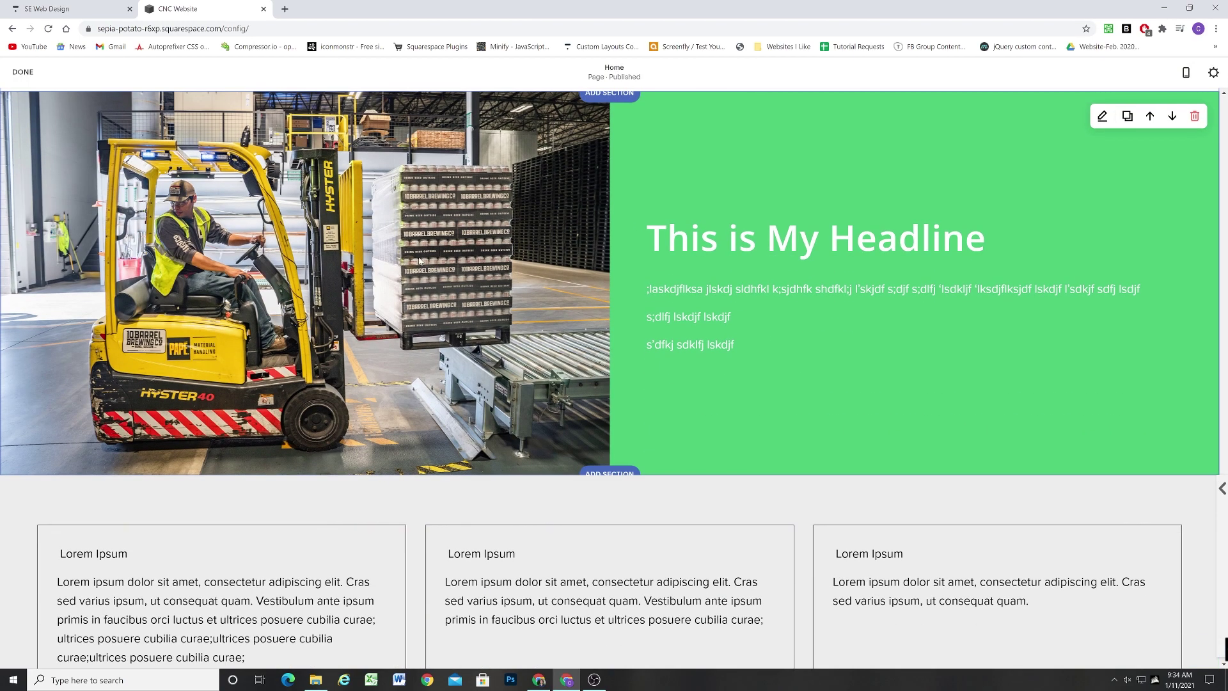
Step: Set the headline section's content alignment to left in its Format settings
{"action": "left_click", "coordinate": [1102, 116]}
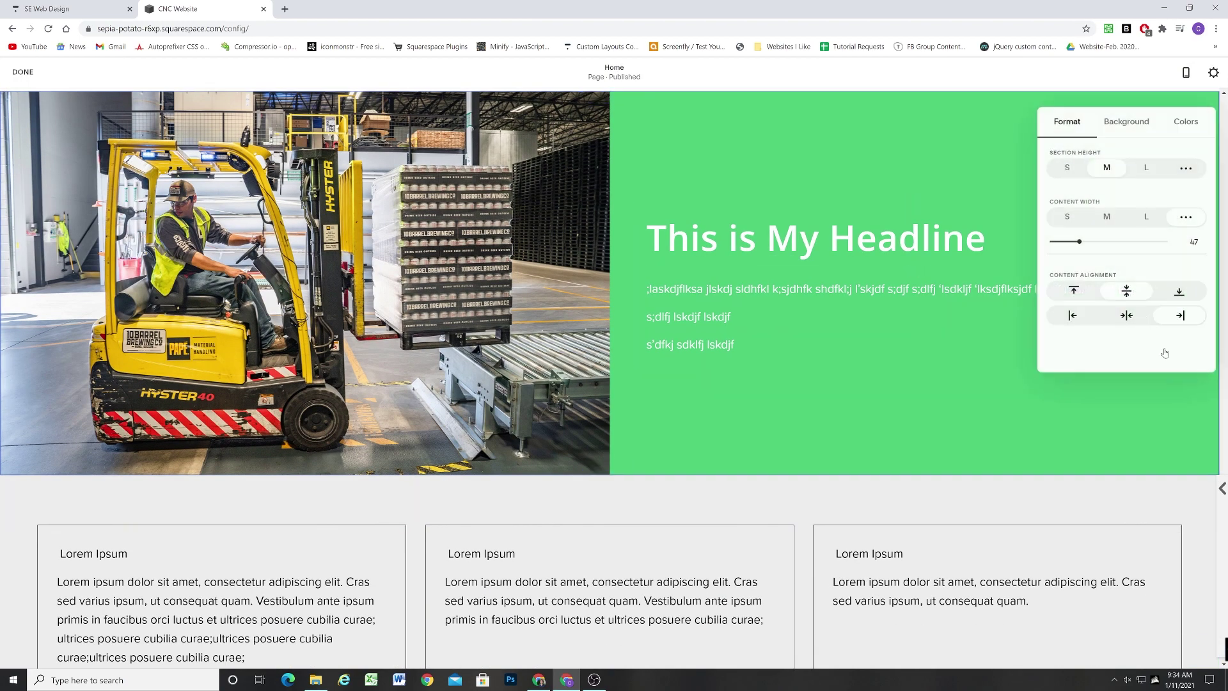
{"action": "left_click", "coordinate": [1074, 316]}
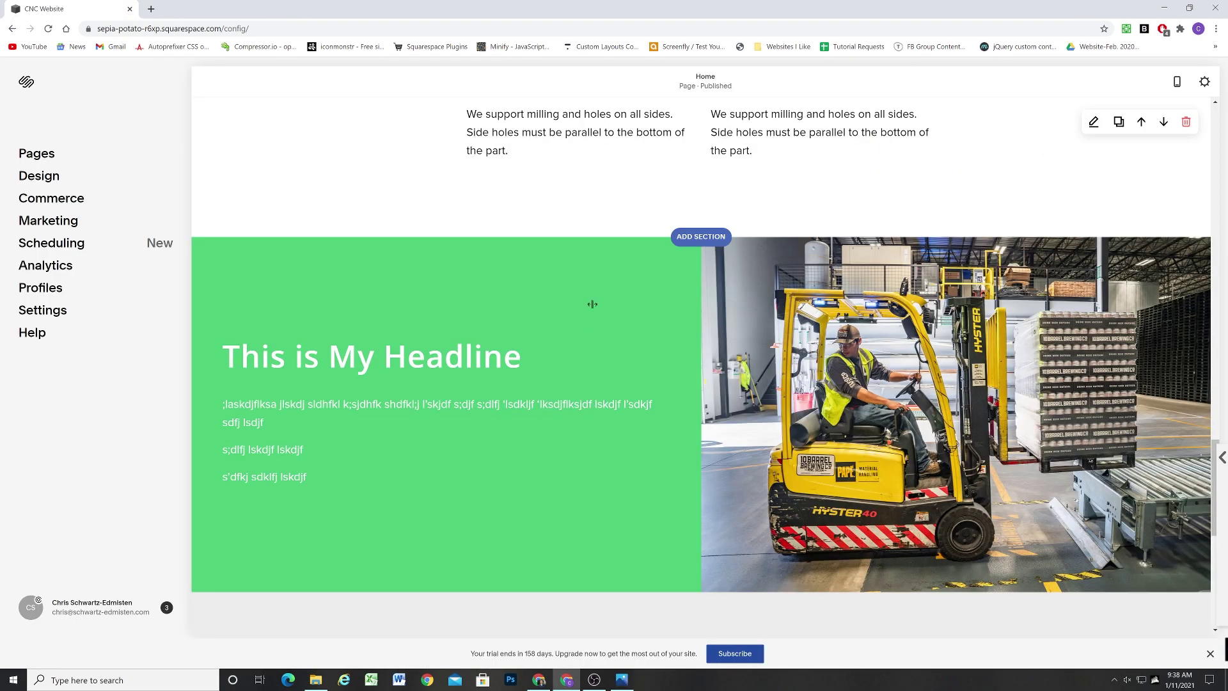
{"action": "left_click", "coordinate": [592, 304]}
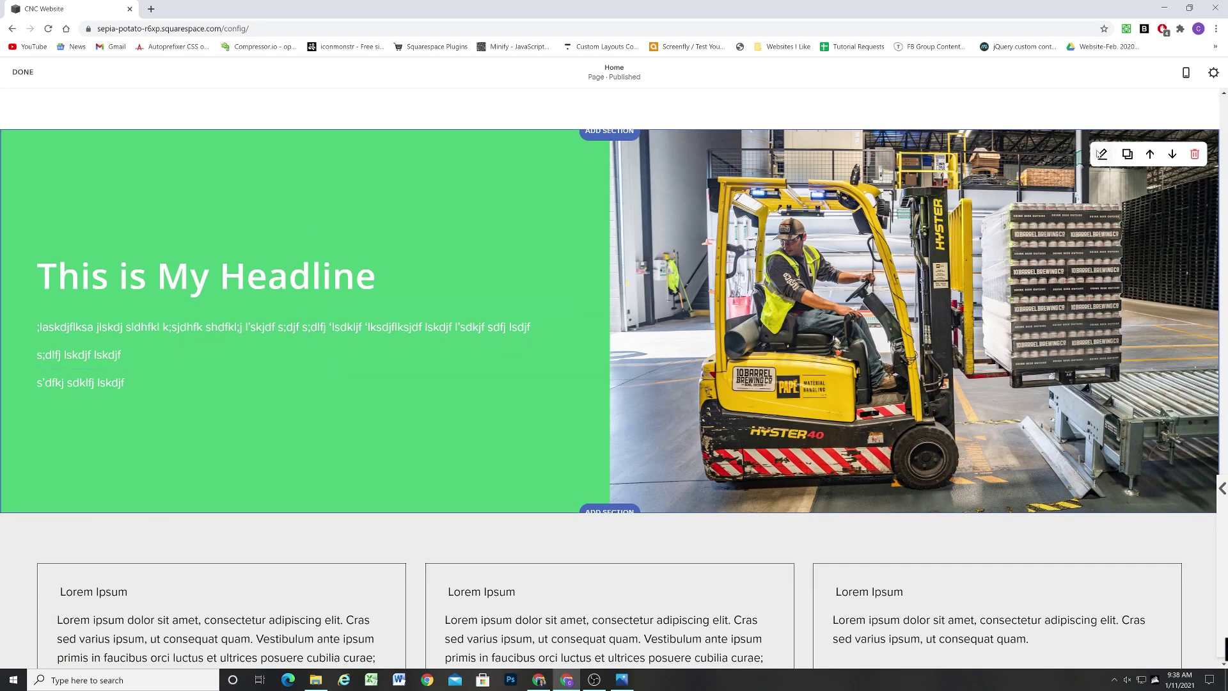
Step: Try the White Minimal, Light Minimal and black-yellow colour themes, then keep Dark Minimal
{"action": "left_click", "coordinate": [1101, 154]}
{"action": "left_click", "coordinate": [1186, 159]}
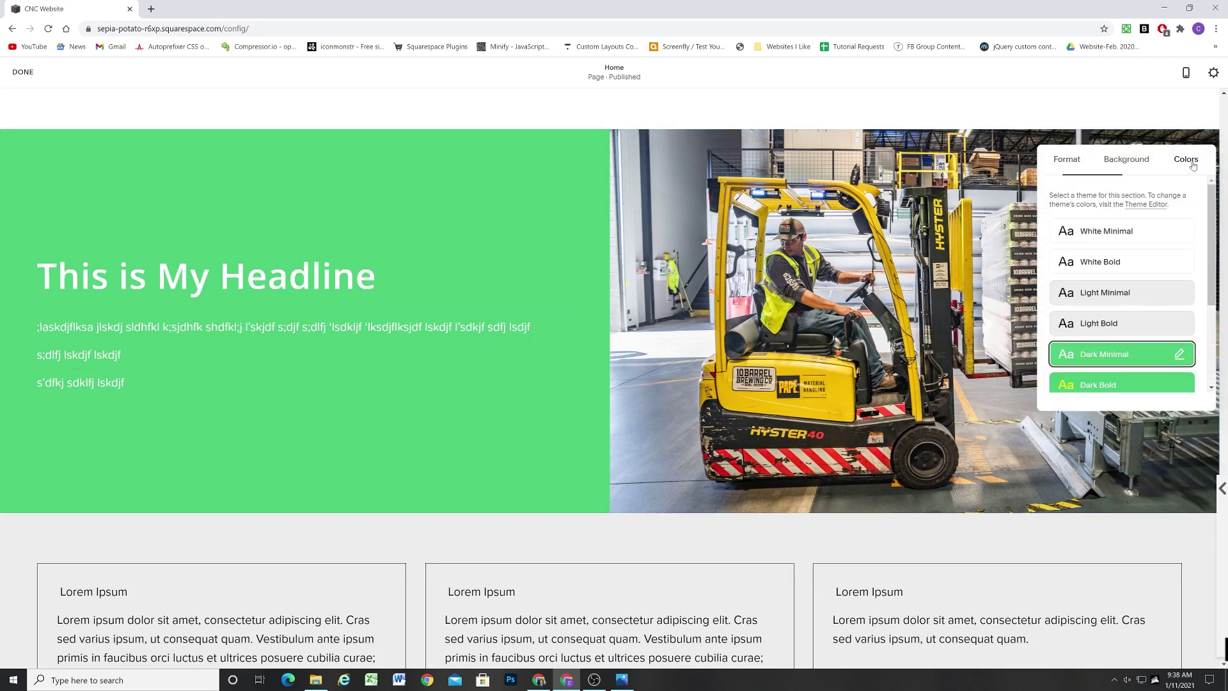
{"action": "left_click", "coordinate": [1108, 240]}
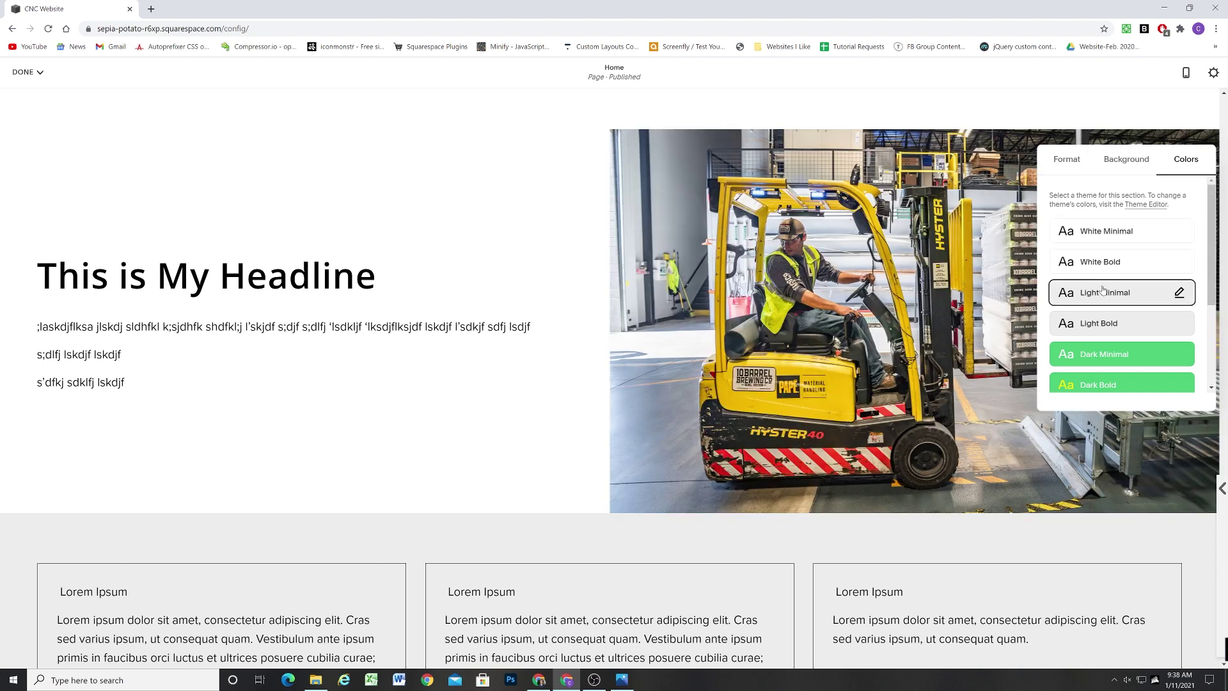
{"action": "left_click", "coordinate": [1102, 292]}
{"action": "scroll", "coordinate": [1103, 350], "scroll_direction": "down", "scroll_amount": 3}
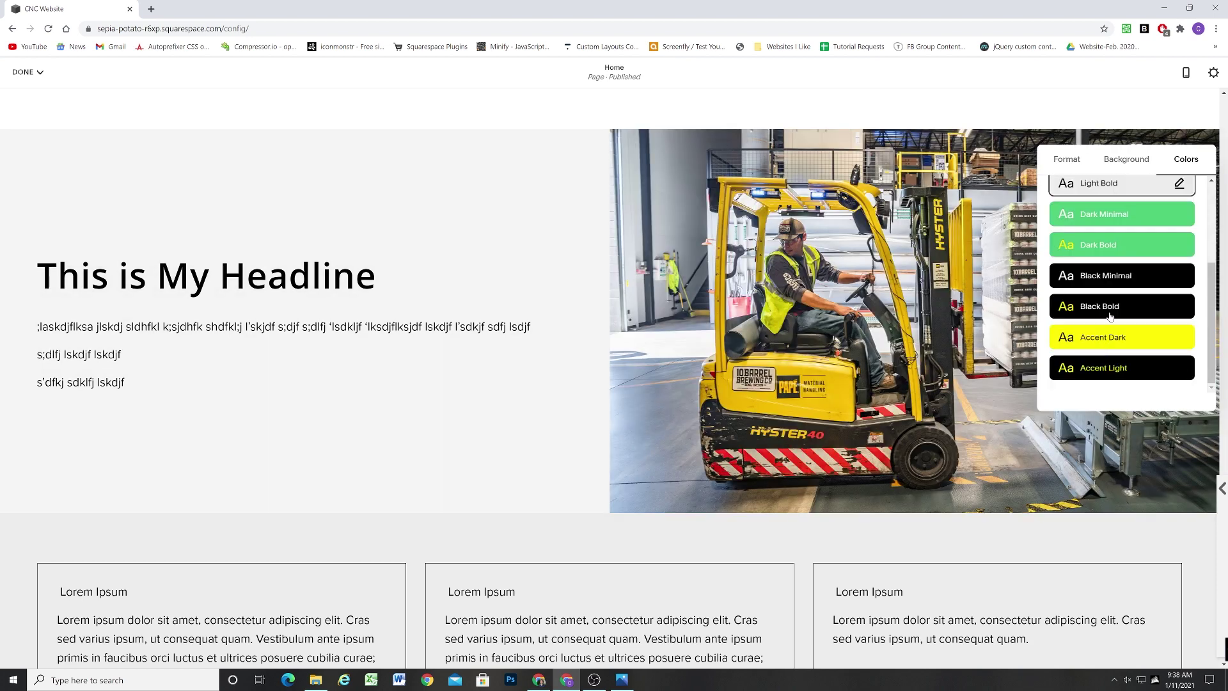
{"action": "left_click", "coordinate": [1106, 297]}
{"action": "scroll", "coordinate": [1106, 285], "scroll_direction": "up", "scroll_amount": 3}
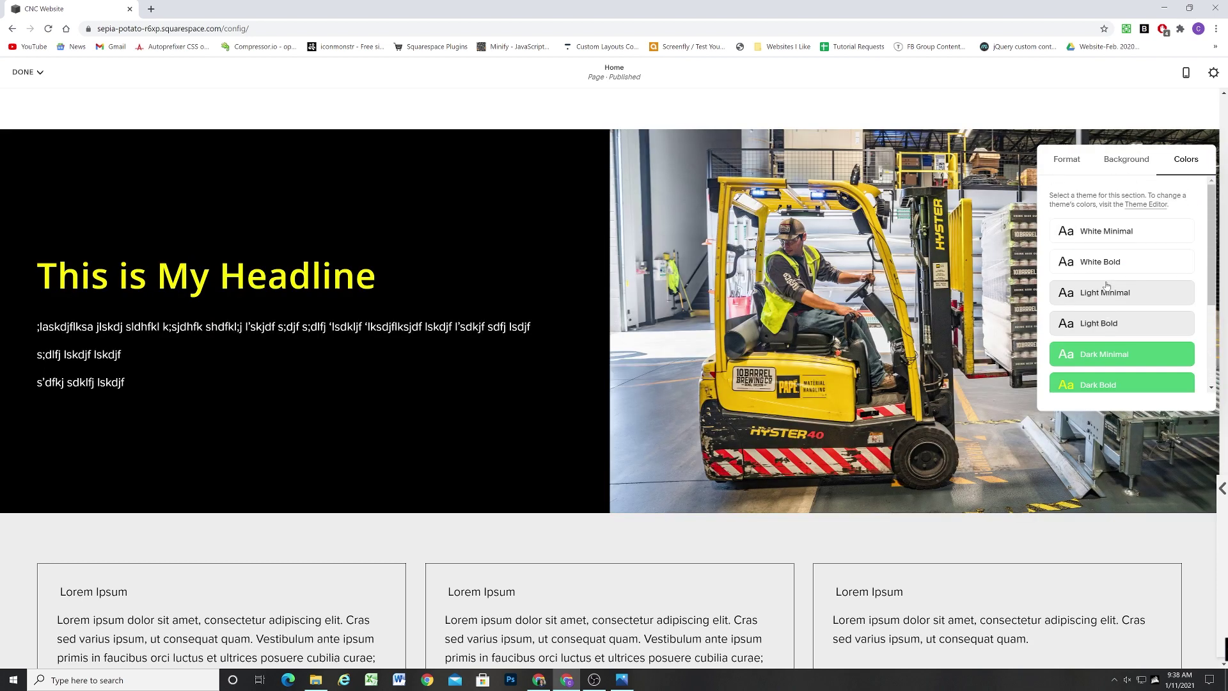
{"action": "left_click", "coordinate": [1114, 234]}
{"action": "scroll", "coordinate": [1115, 256], "scroll_direction": "down", "scroll_amount": 2}
{"action": "left_click", "coordinate": [1105, 250]}
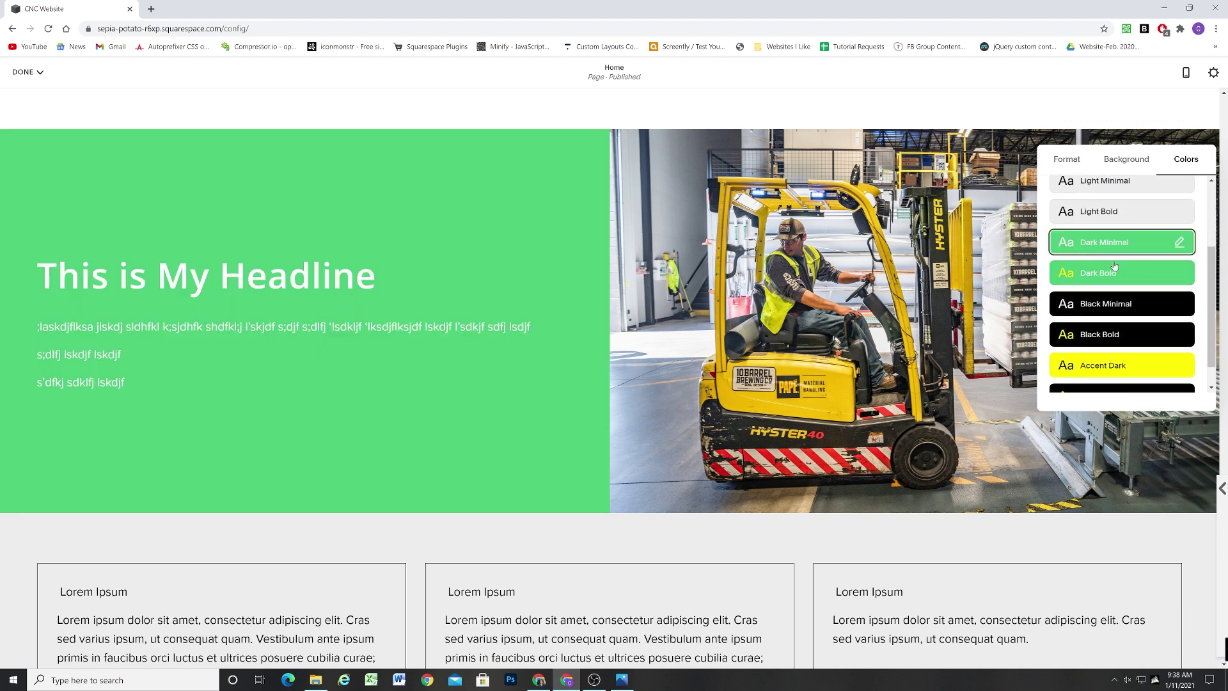